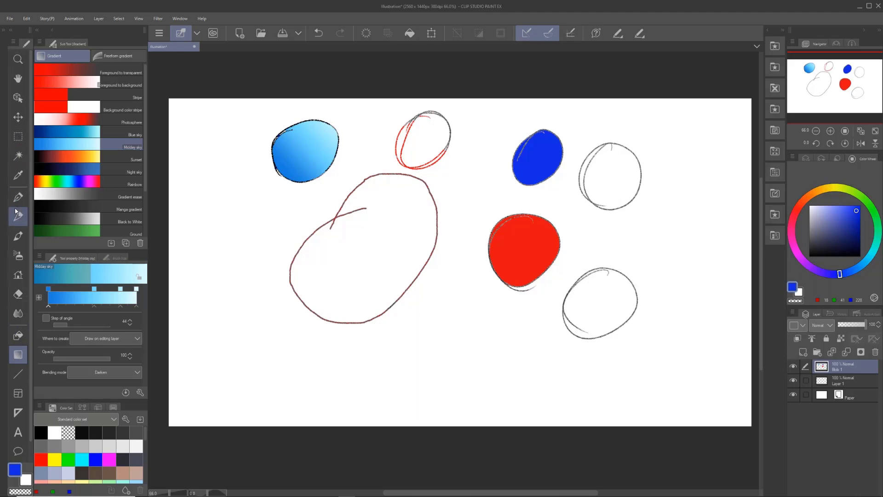
- Look through the Decoration brush groups, including Vegetation, Ruled line, Ryan Cardinal, Hatching, People, Tentacles, Natural scene and Flower
{"action": "left_click", "coordinate": [19, 275]}
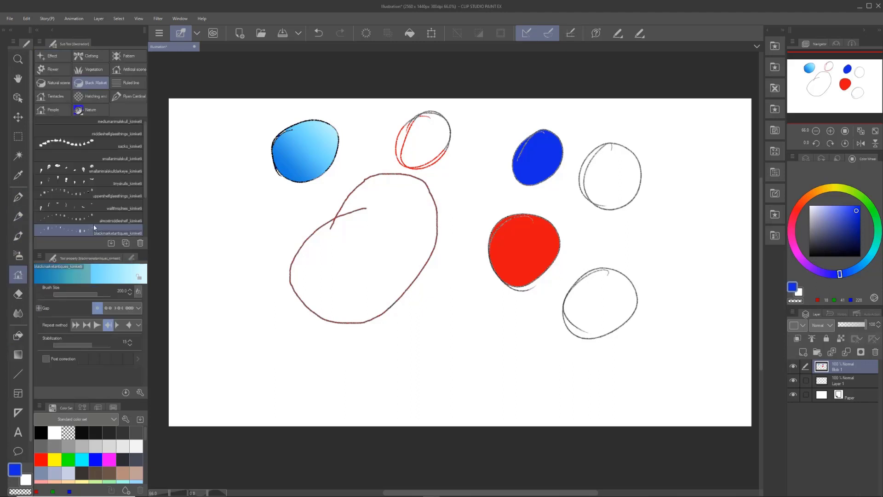
{"action": "left_click", "coordinate": [98, 72]}
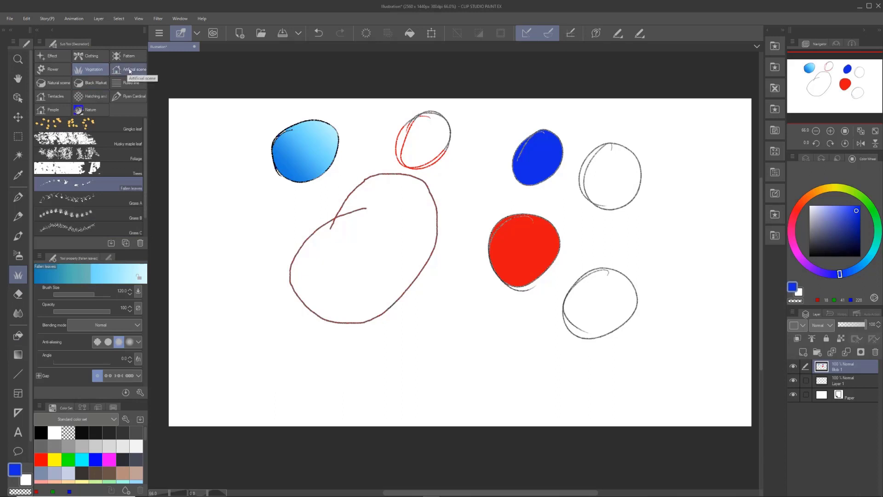
{"action": "left_click", "coordinate": [130, 83]}
{"action": "left_click", "coordinate": [126, 97]}
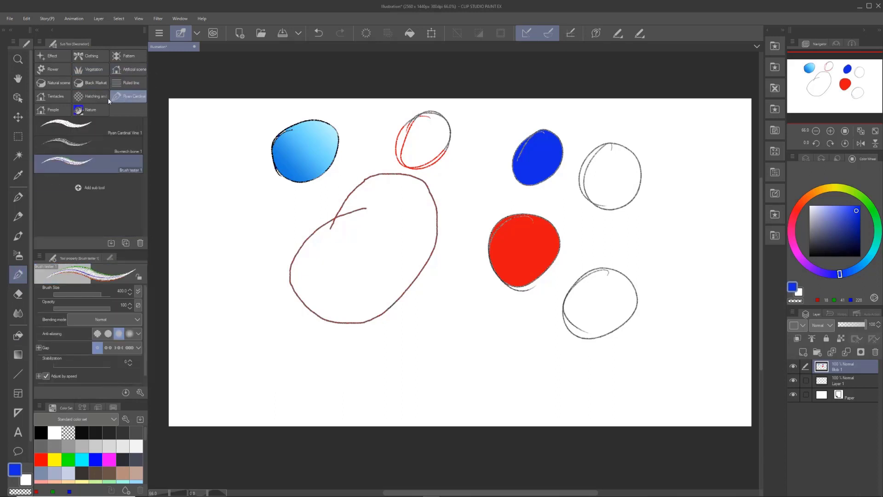
{"action": "left_click", "coordinate": [101, 98]}
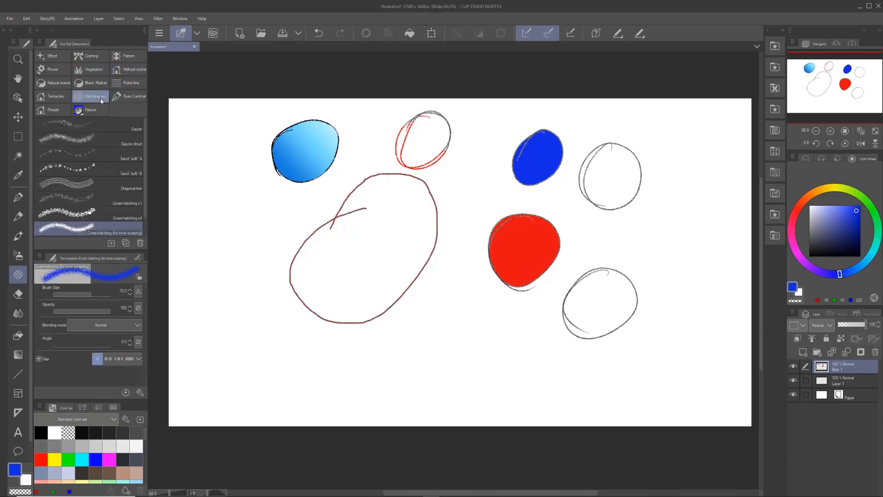
{"action": "left_click", "coordinate": [53, 109]}
{"action": "left_click", "coordinate": [54, 96]}
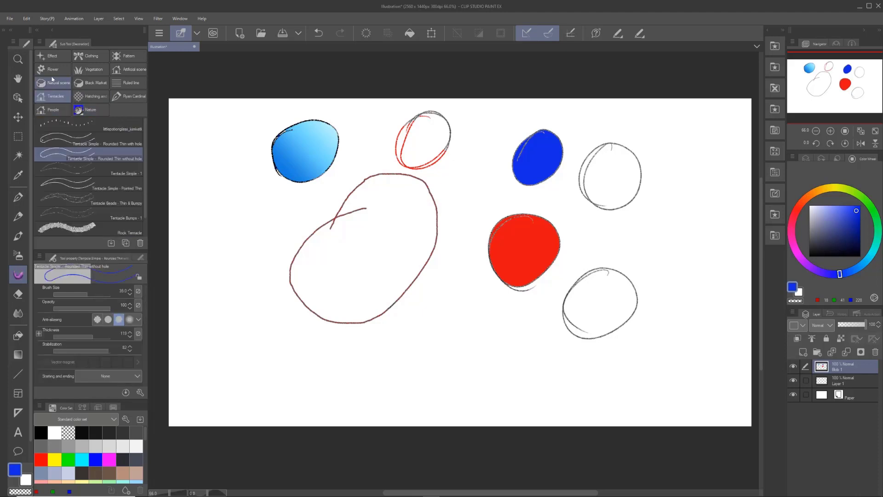
{"action": "left_click", "coordinate": [54, 83]}
{"action": "left_click", "coordinate": [57, 68]}
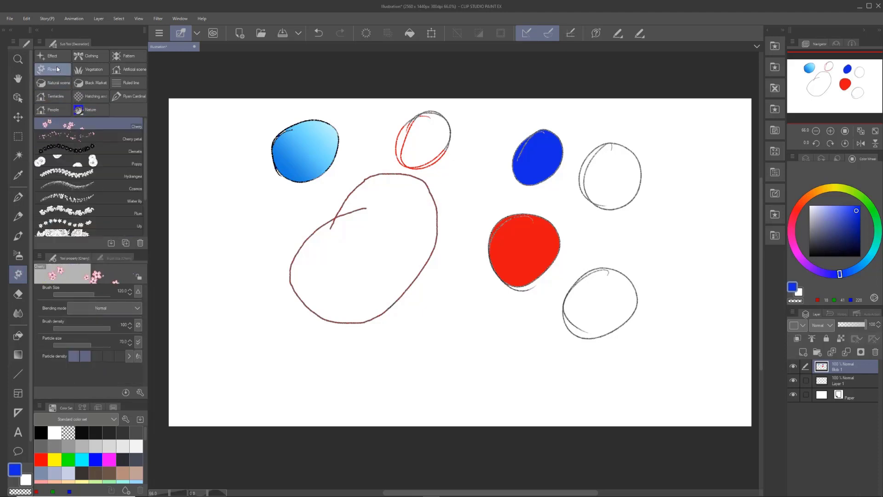
- Look over the Pencil and Pastel brushes of the Pencil tool, selecting the Lighter pencil
{"action": "left_click", "coordinate": [12, 217]}
{"action": "left_click", "coordinate": [74, 90]}
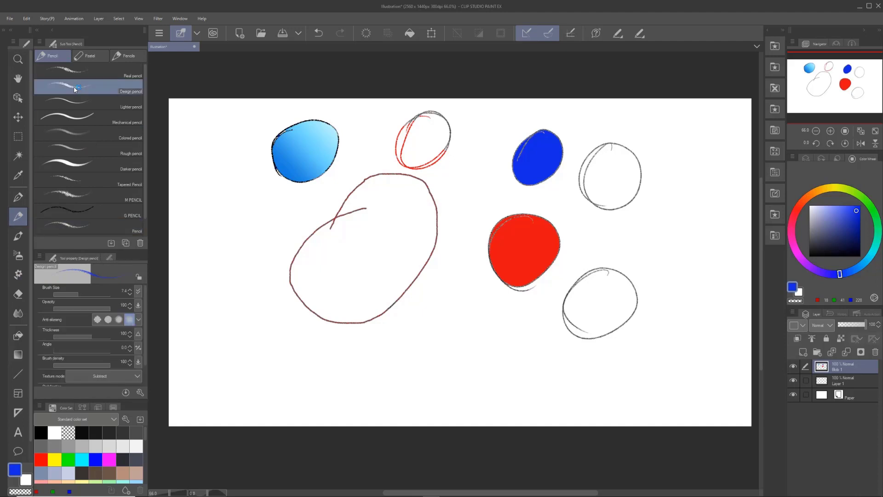
{"action": "left_click", "coordinate": [77, 106]}
{"action": "left_click", "coordinate": [87, 57]}
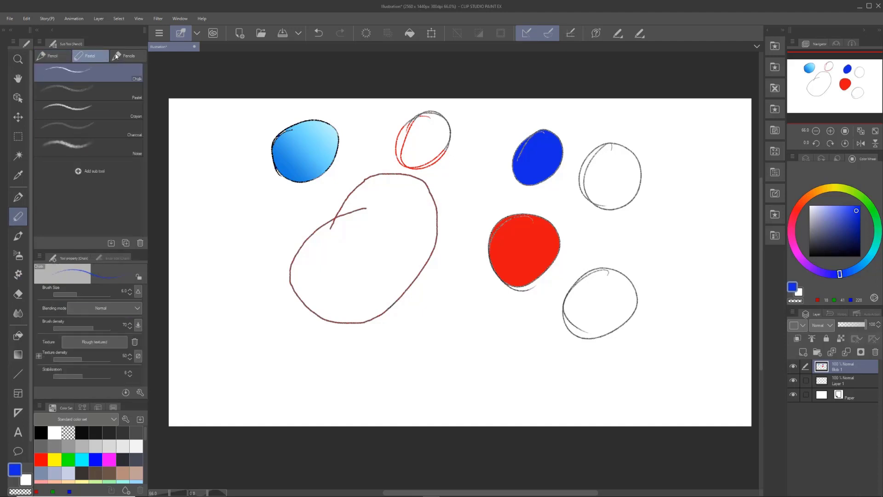
{"action": "left_click", "coordinate": [52, 55]}
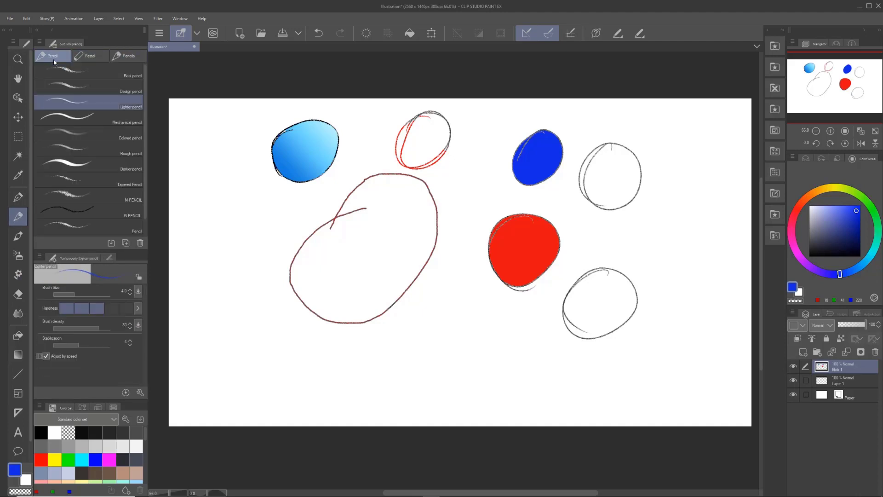
- Examine the Pen tool's second pen group, Marker and Perspective brush groups, and return to the Pen group
{"action": "left_click", "coordinate": [17, 197]}
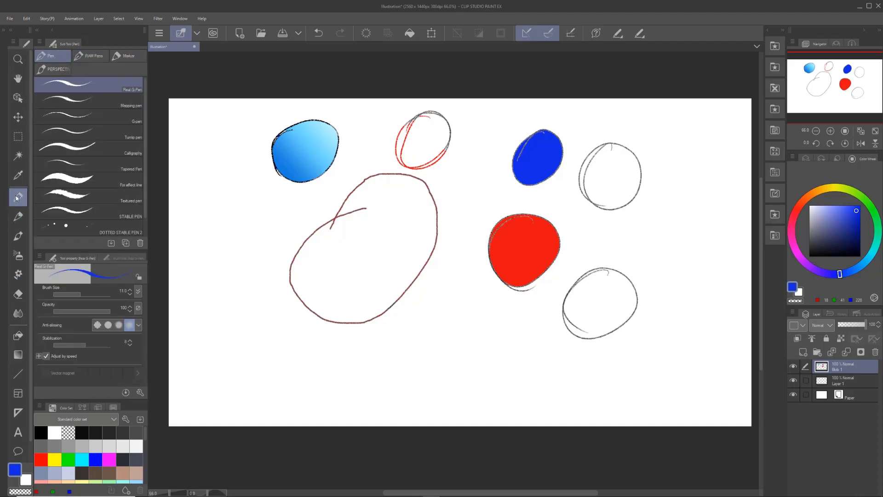
{"action": "left_click", "coordinate": [87, 58]}
{"action": "left_click", "coordinate": [126, 56]}
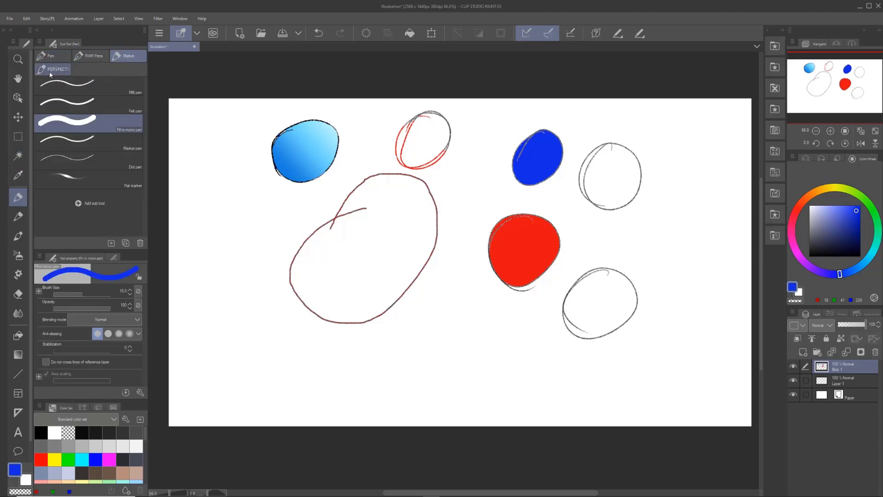
{"action": "left_click", "coordinate": [50, 73]}
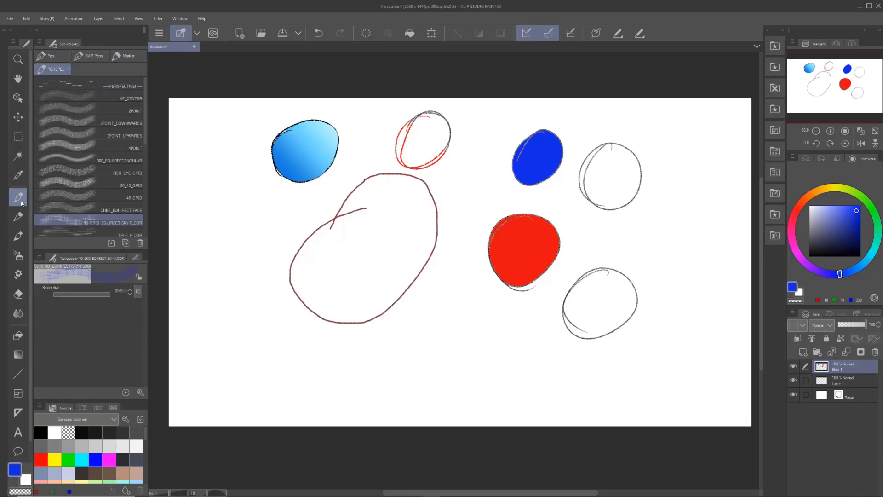
{"action": "left_click", "coordinate": [51, 56]}
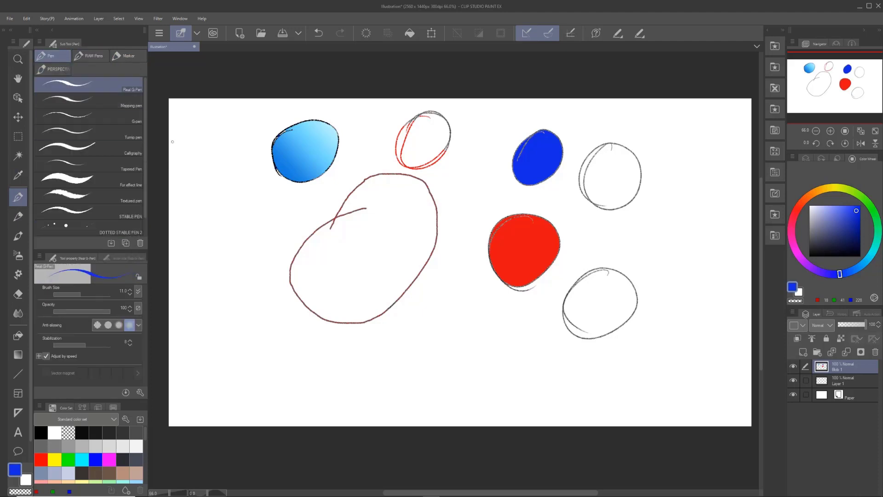
- Switch to the Black Market decoration brushes and clear all drawings from the active layer
{"action": "left_click", "coordinate": [19, 278]}
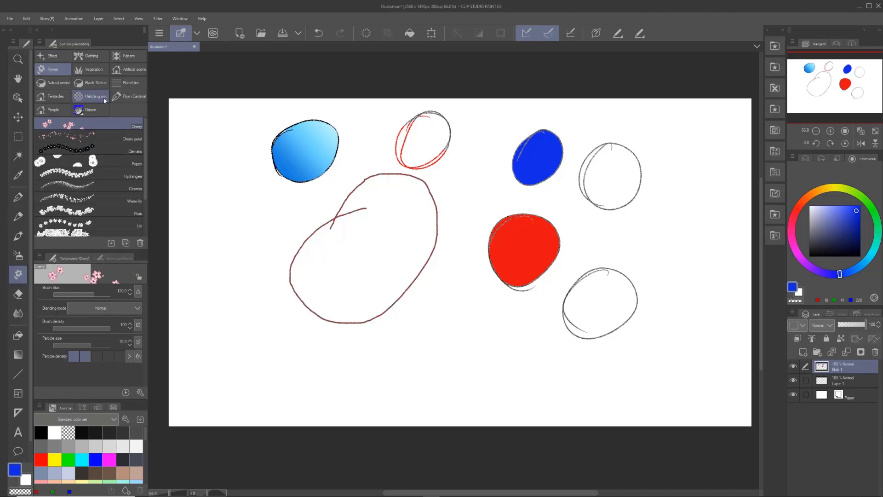
{"action": "left_click", "coordinate": [93, 82]}
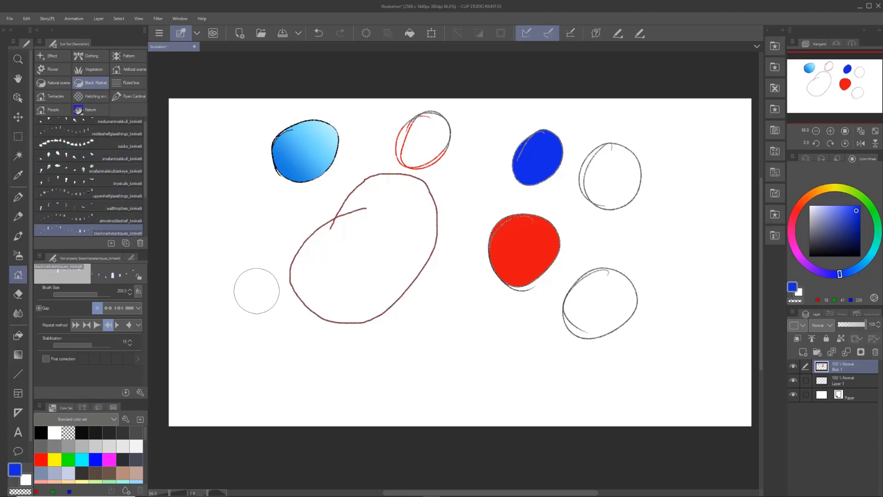
{"action": "key", "text": "Delete"}
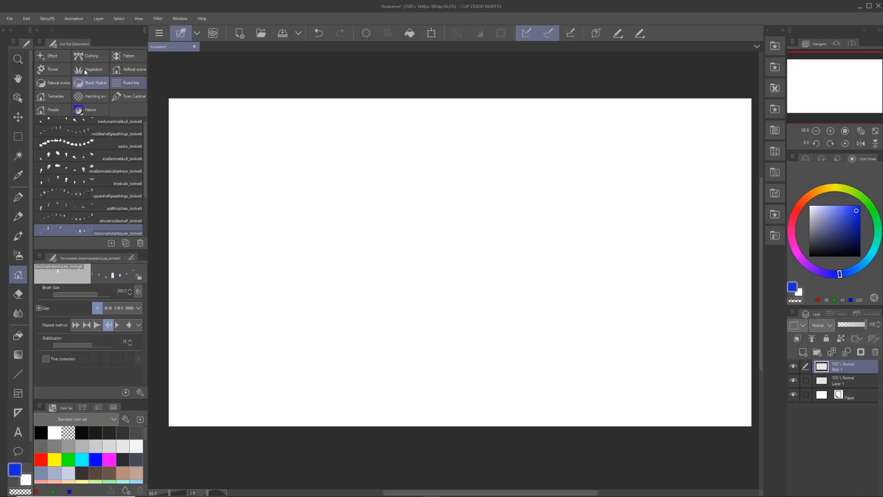
- Start a new document and look over the available canvas size presets
{"action": "left_click", "coordinate": [10, 19]}
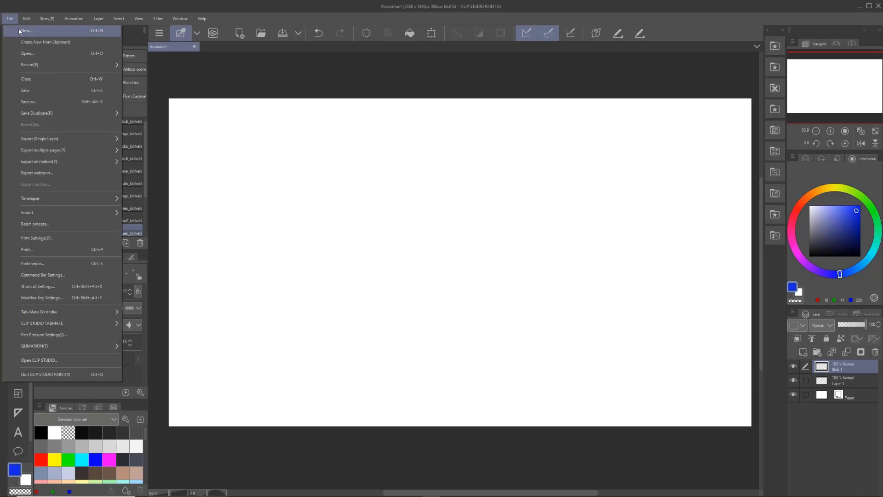
{"action": "left_click", "coordinate": [16, 30]}
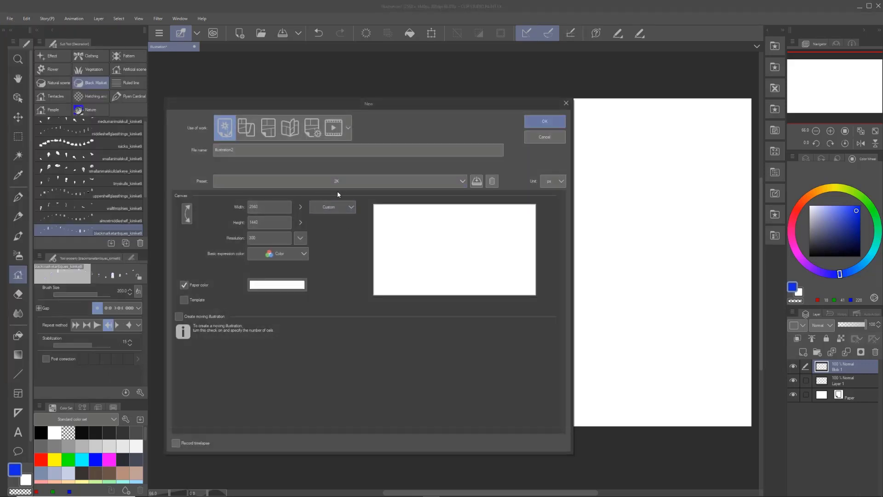
{"action": "left_click", "coordinate": [347, 184]}
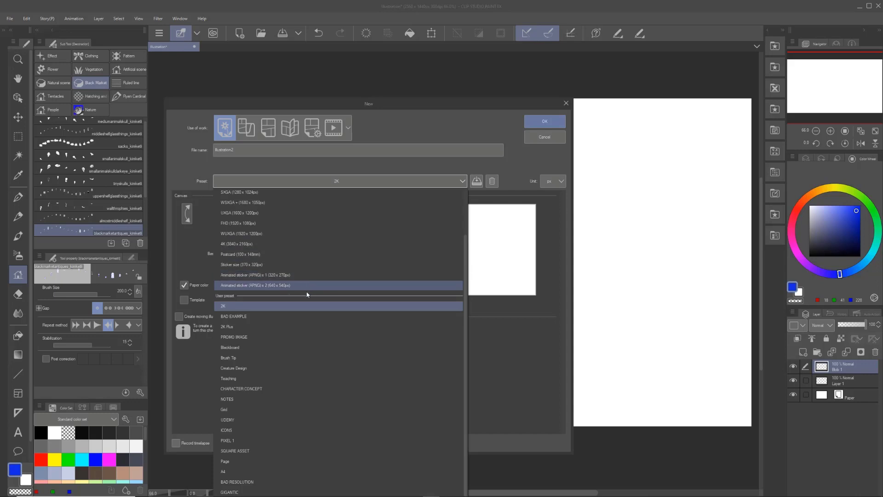
{"action": "left_click", "coordinate": [333, 102]}
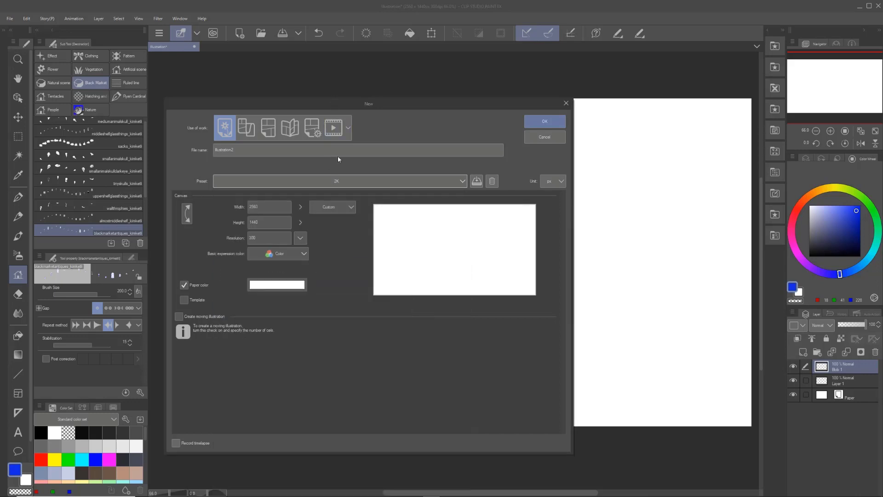
- Look at the comic document settings, return to the illustration type and review its preset list, keeping the 2K preset
{"action": "left_click", "coordinate": [264, 132]}
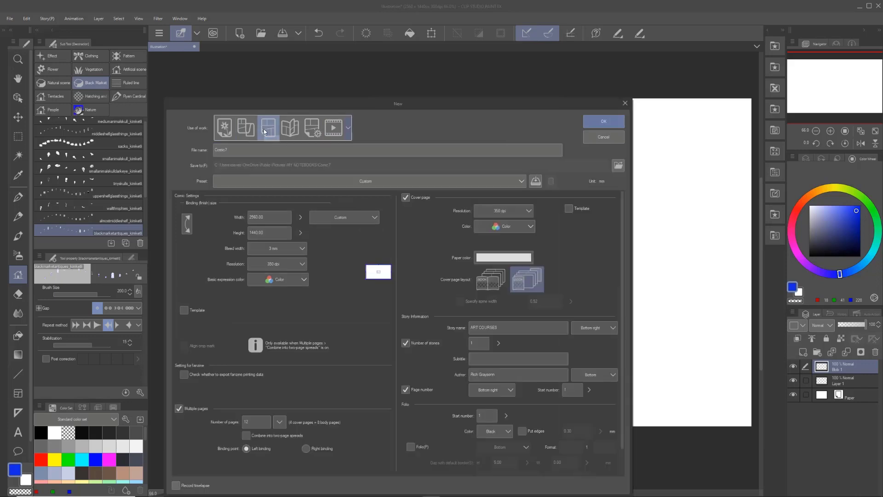
{"action": "left_click", "coordinate": [230, 127]}
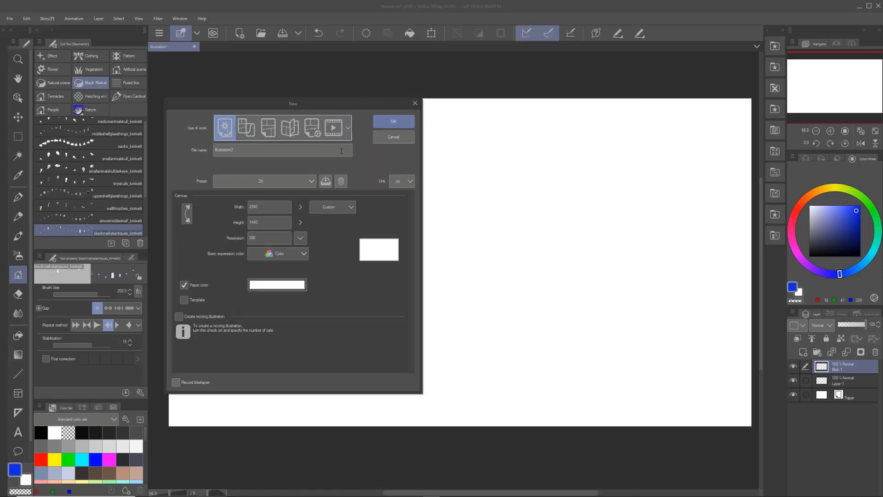
{"action": "left_click", "coordinate": [308, 181]}
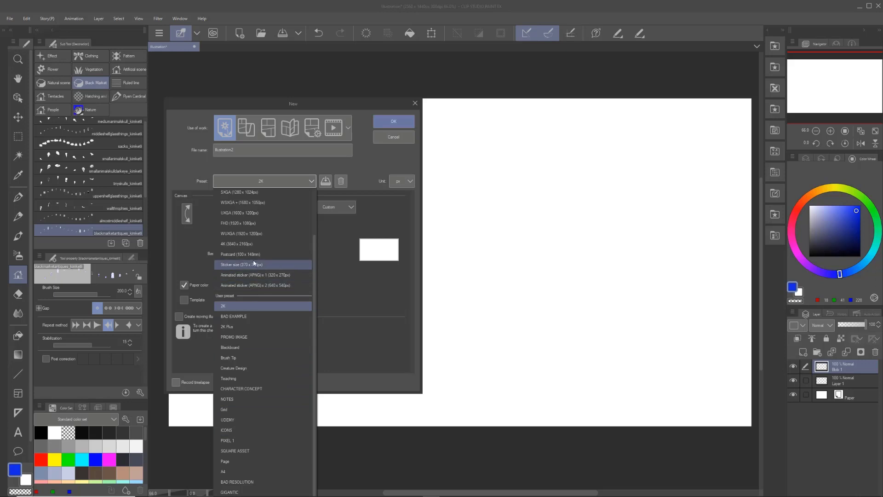
{"action": "left_click", "coordinate": [324, 254]}
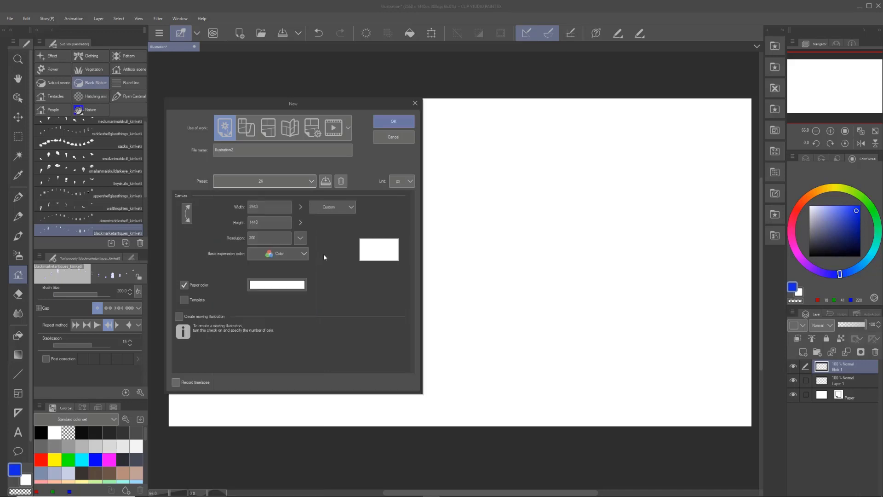
{"action": "left_click", "coordinate": [308, 182]}
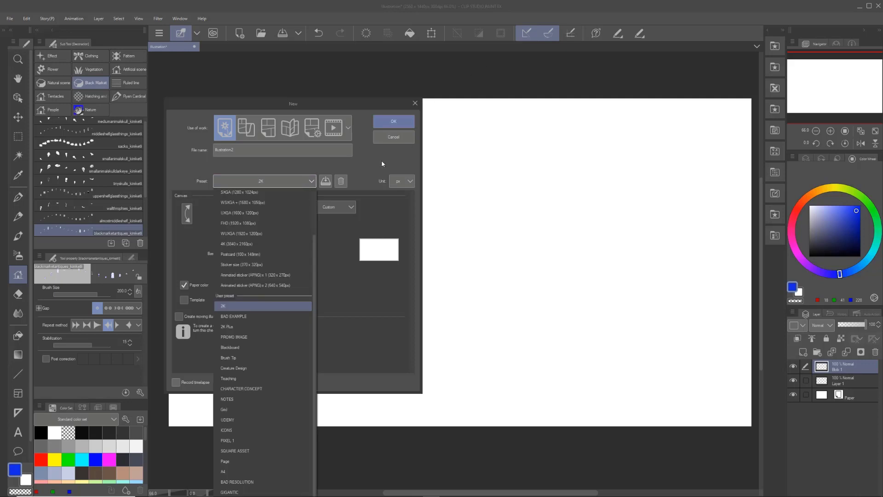
{"action": "left_click", "coordinate": [357, 153]}
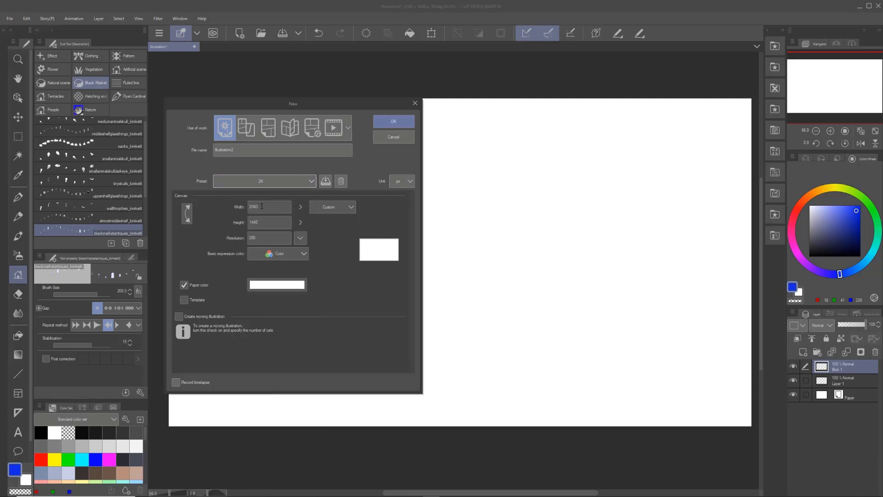
- Set the canvas to 1440 px wide and 2560 px high and create the new illustration
{"action": "left_click_drag", "start_coordinate": [261, 206], "coordinate": [249, 207]}
{"action": "type", "text": "1440"}
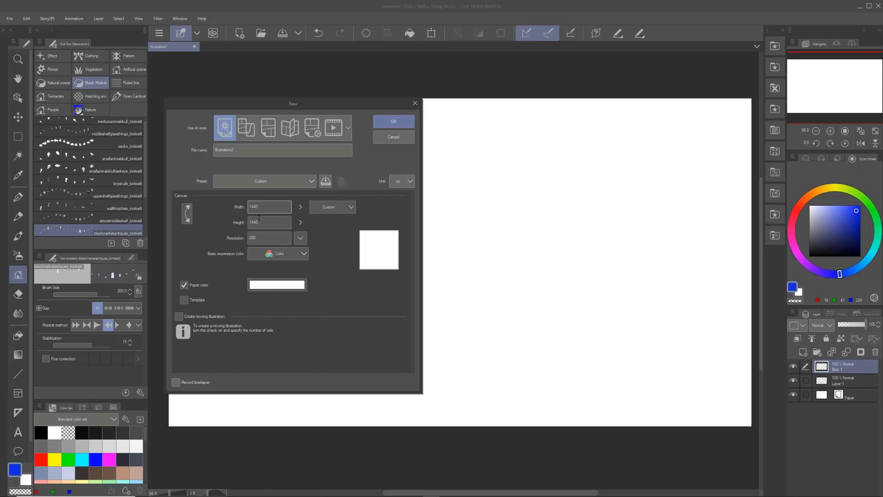
{"action": "key", "text": "Tab"}
{"action": "type", "text": "2560"}
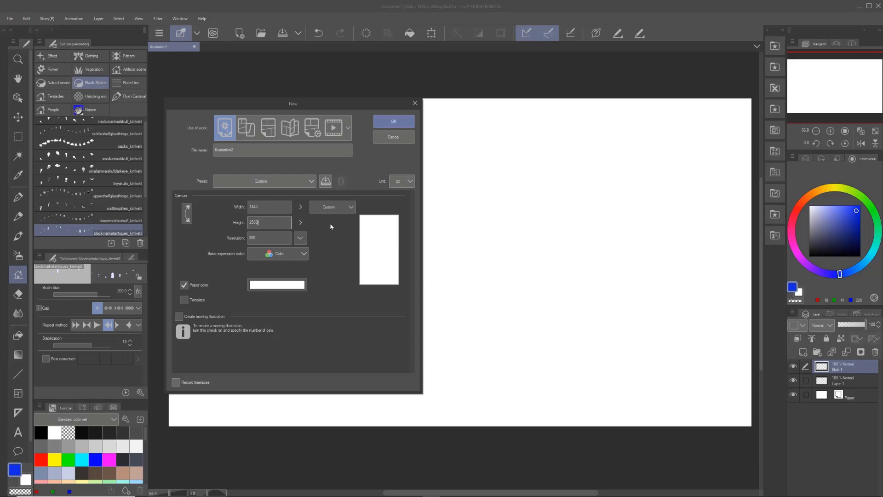
{"action": "left_click", "coordinate": [403, 125]}
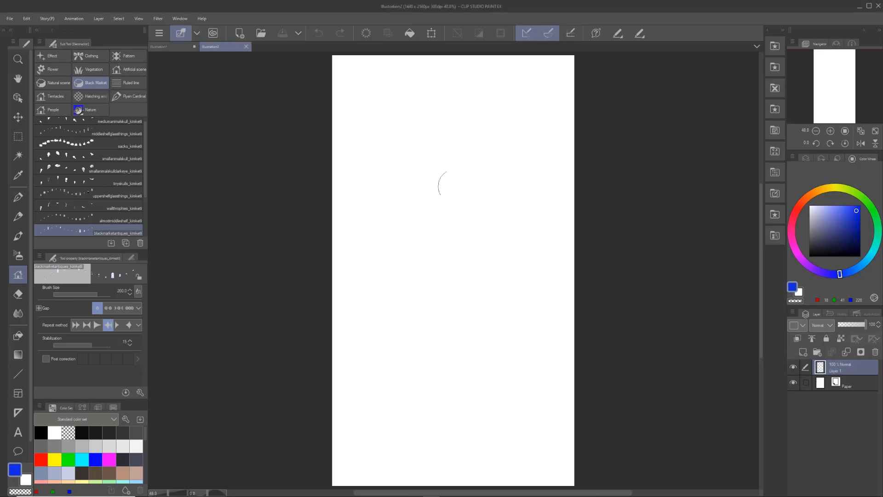
{"action": "scroll", "coordinate": [525, 177], "scroll_direction": "up", "scroll_amount": 1}
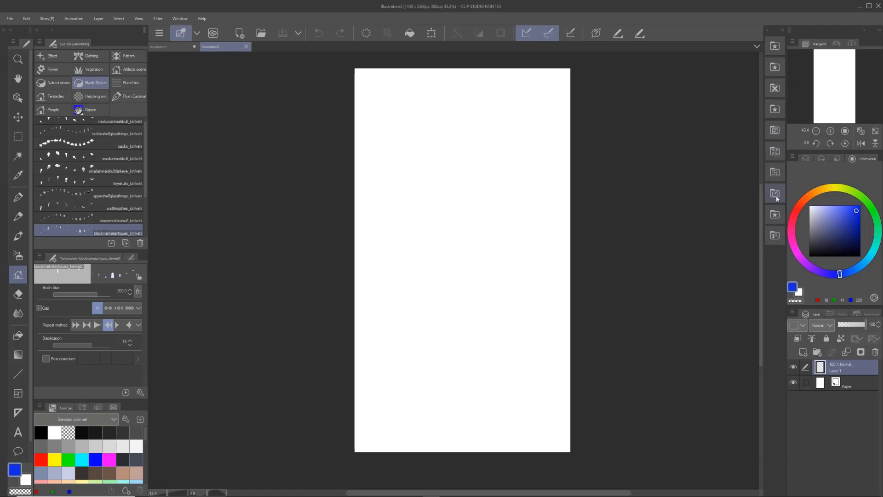
- Open the Manga material collection and browse its balloons, effects and marks
{"action": "left_click", "coordinate": [775, 131]}
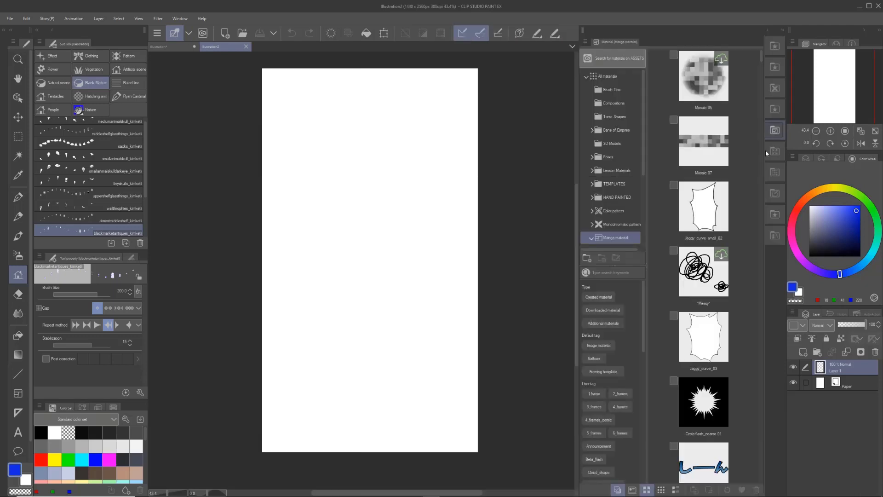
{"action": "scroll", "coordinate": [722, 171], "scroll_direction": "down", "scroll_amount": 10}
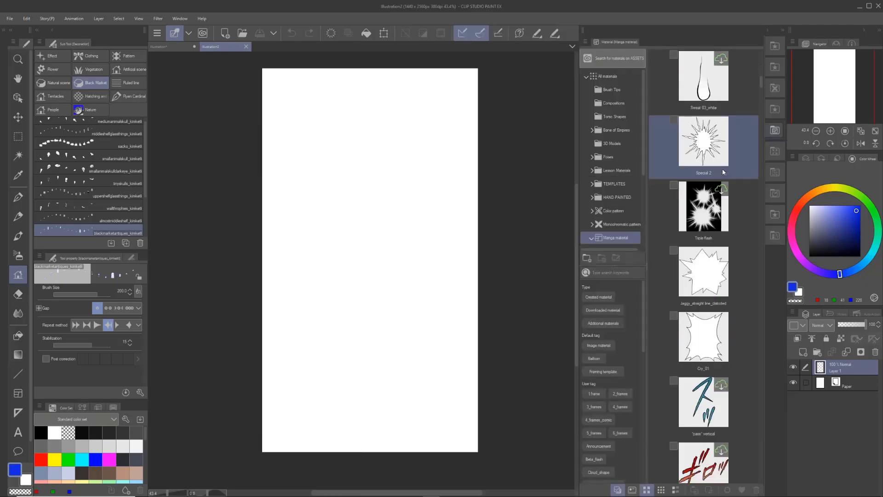
{"action": "scroll", "coordinate": [723, 172], "scroll_direction": "down", "scroll_amount": 12}
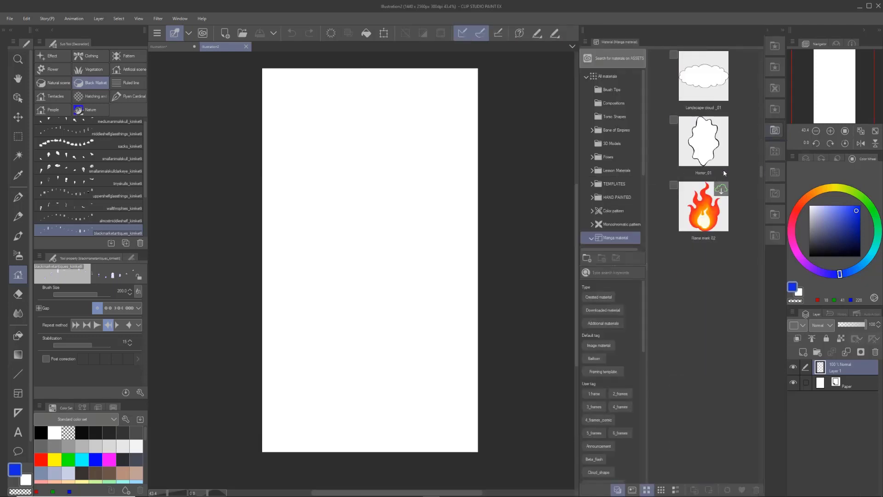
{"action": "scroll", "coordinate": [724, 173], "scroll_direction": "down", "scroll_amount": 12}
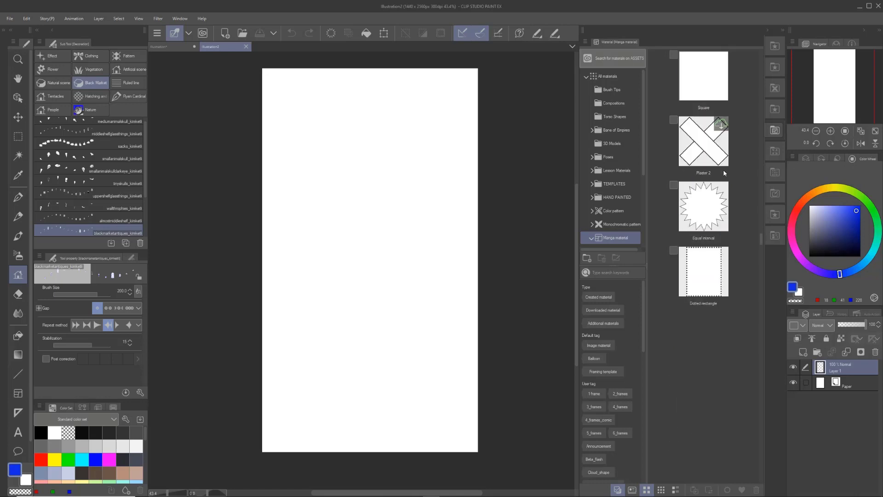
{"action": "scroll", "coordinate": [724, 173], "scroll_direction": "down", "scroll_amount": 12}
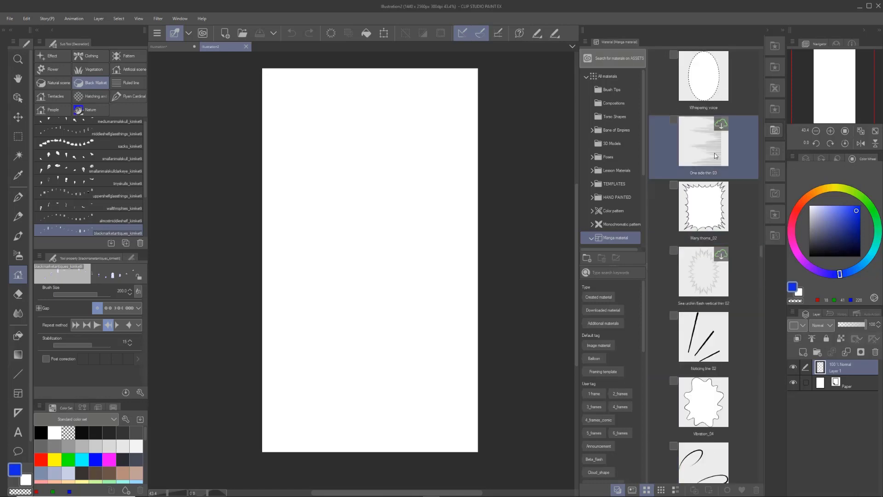
- Place the "4 frames 2 strips with titles" template from the Manga materials onto the canvas
{"action": "left_click", "coordinate": [720, 208]}
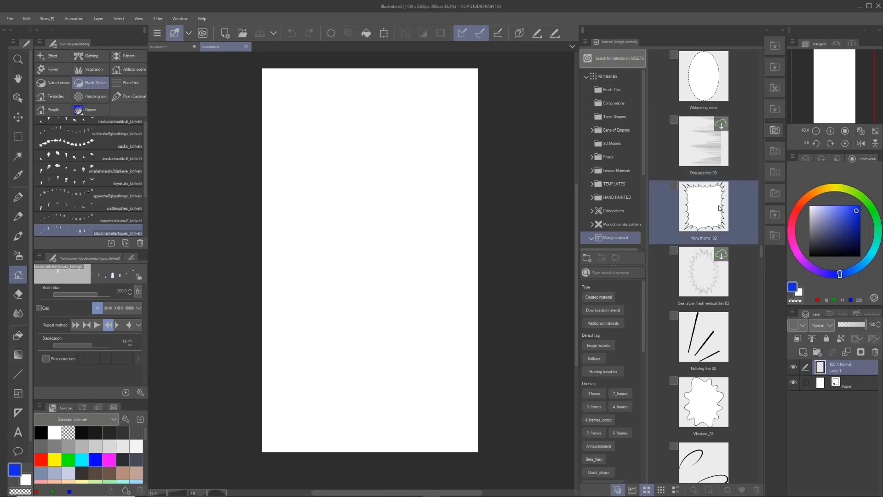
{"action": "scroll", "coordinate": [720, 209], "scroll_direction": "down", "scroll_amount": 12}
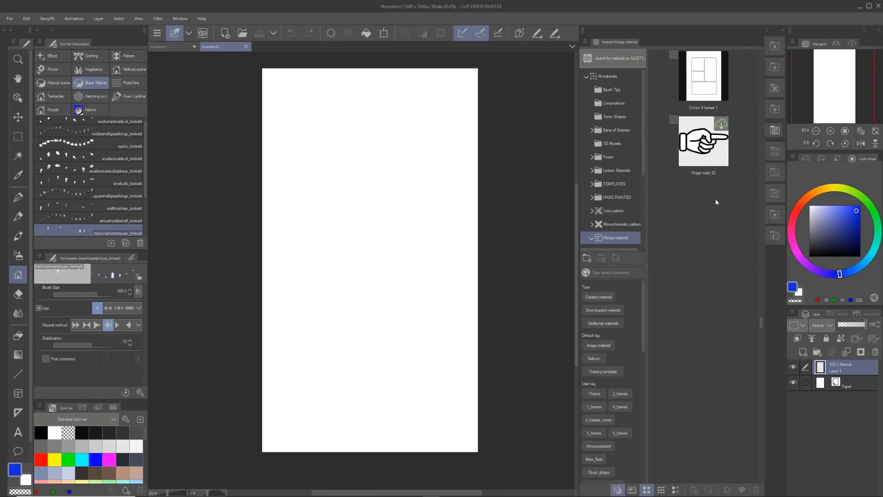
{"action": "scroll", "coordinate": [716, 202], "scroll_direction": "down", "scroll_amount": 10}
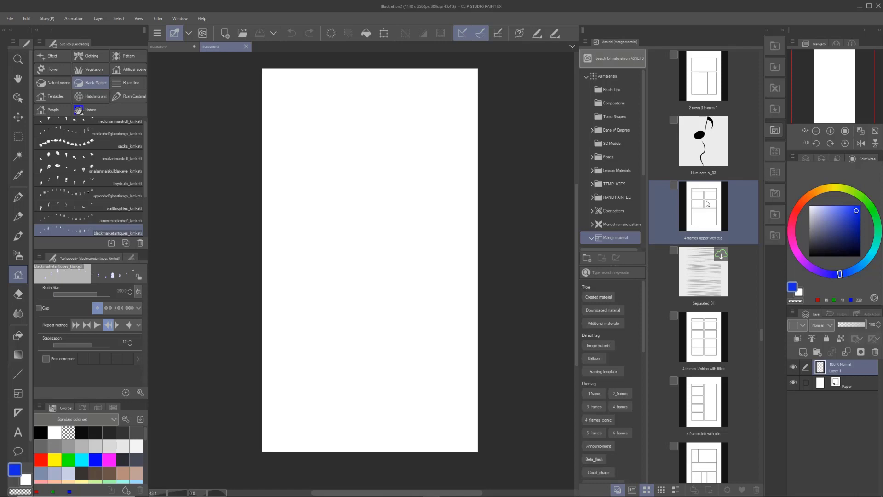
{"action": "scroll", "coordinate": [707, 202], "scroll_direction": "down", "scroll_amount": 1}
{"action": "left_click", "coordinate": [688, 274]}
{"action": "left_click_drag", "start_coordinate": [688, 275], "coordinate": [426, 272]}
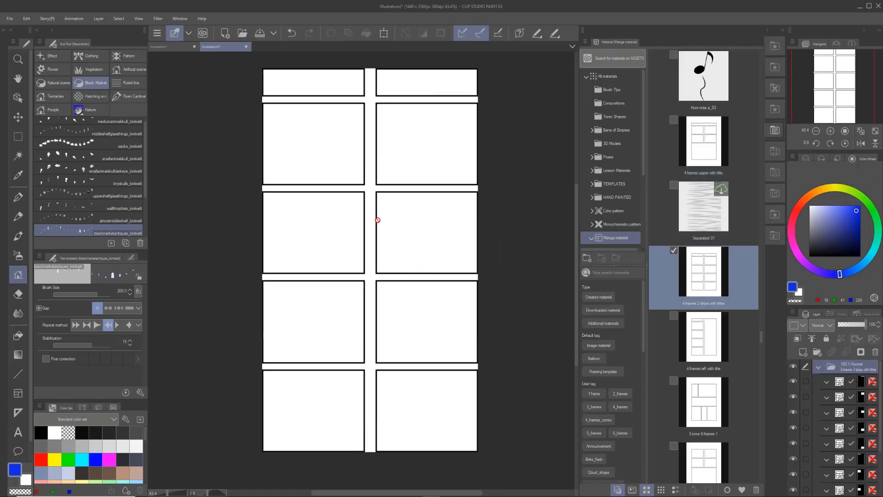
- Widen the layer list so the names show, and look through the template's frame folders from the last one up to the parent
{"action": "scroll", "coordinate": [821, 391], "scroll_direction": "down", "scroll_amount": 2}
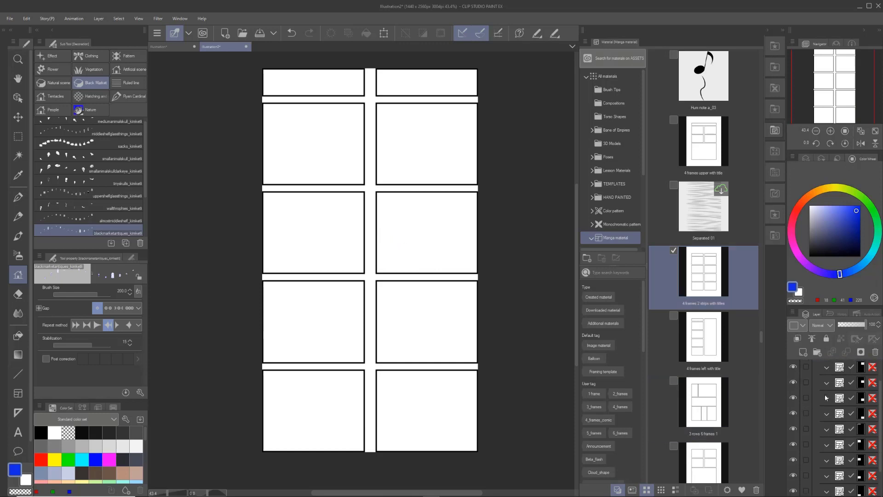
{"action": "scroll", "coordinate": [823, 386], "scroll_direction": "down", "scroll_amount": 1}
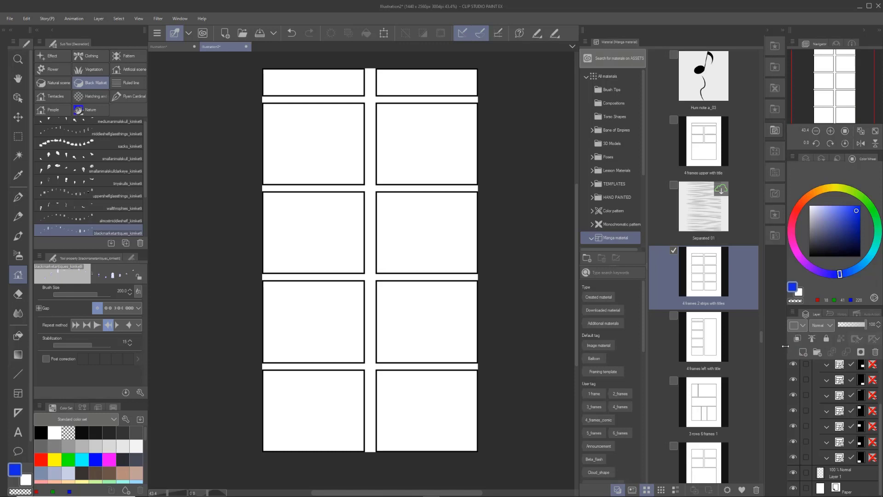
{"action": "left_click_drag", "start_coordinate": [783, 346], "coordinate": [714, 346]}
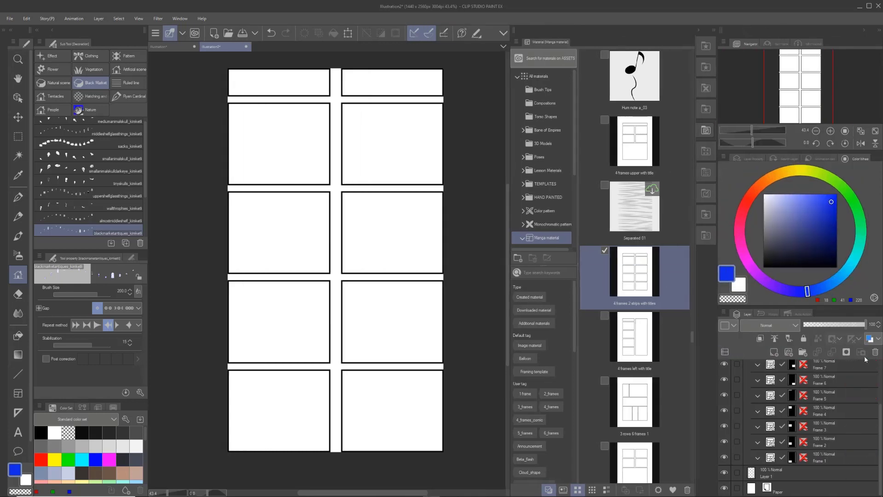
{"action": "left_click_drag", "start_coordinate": [878, 410], "coordinate": [876, 371]}
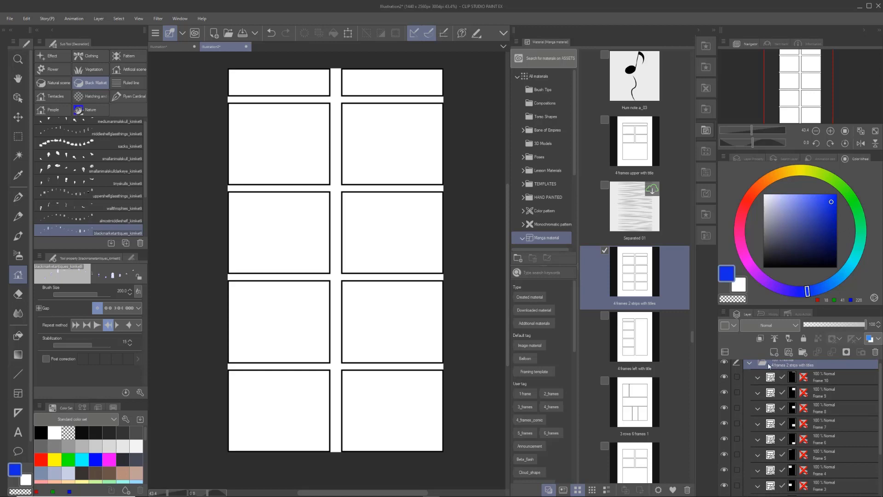
- Select the template's frame folders one by one, from Frame 10 down to Frame 6, to see which panel each controls
{"action": "left_click", "coordinate": [821, 378]}
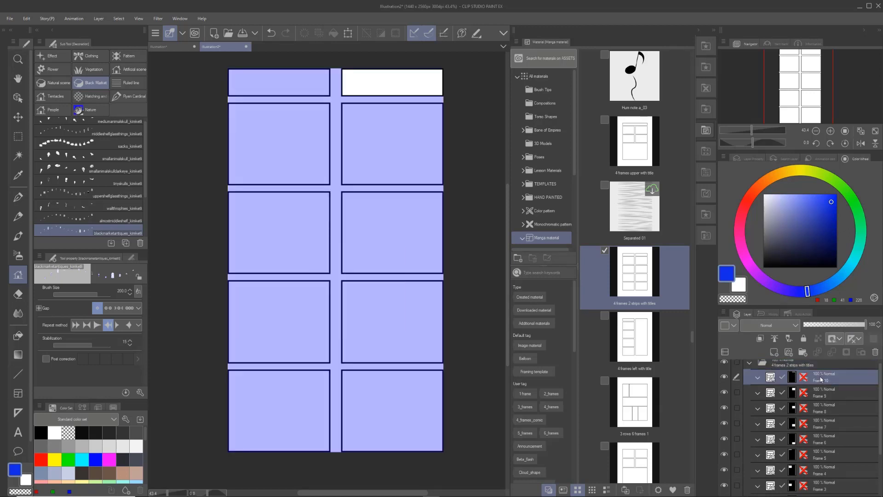
{"action": "left_click", "coordinate": [831, 393]}
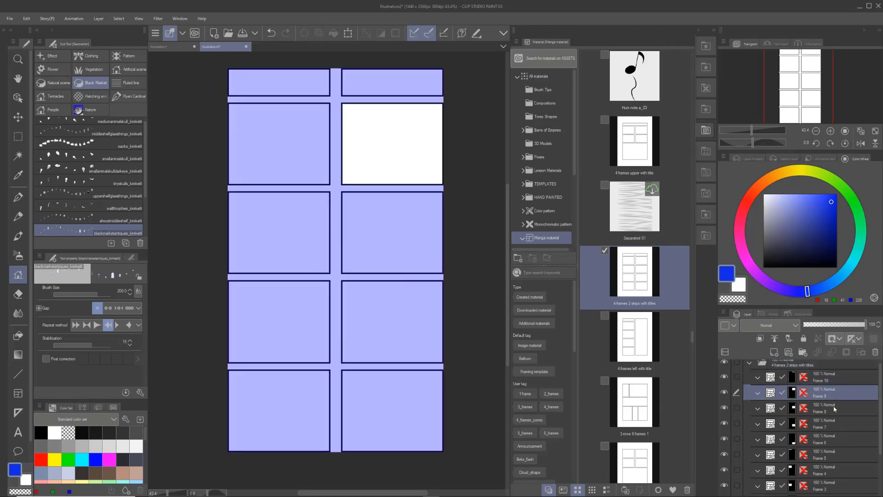
{"action": "left_click", "coordinate": [834, 408]}
{"action": "left_click", "coordinate": [837, 425]}
{"action": "left_click", "coordinate": [841, 441]}
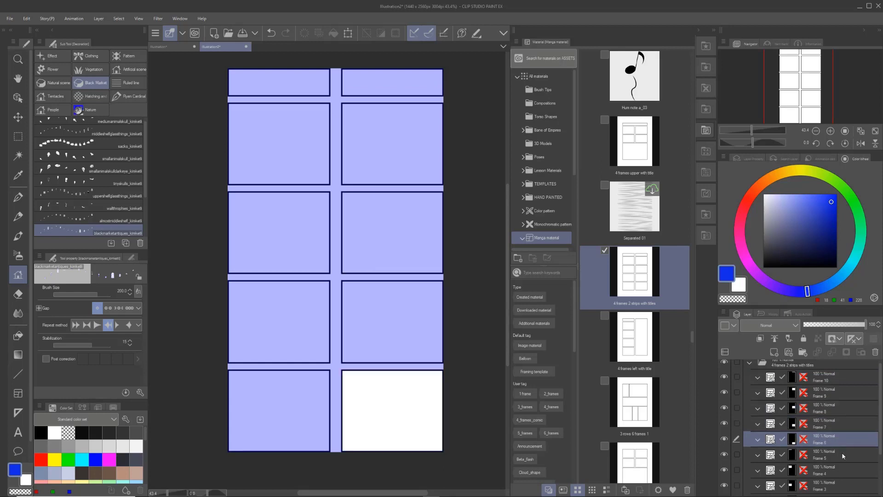
- Open a Scale/Rotate transform on Frame 5, the page's upper-left title frame, and accept it without resizing anything
{"action": "left_click", "coordinate": [843, 454]}
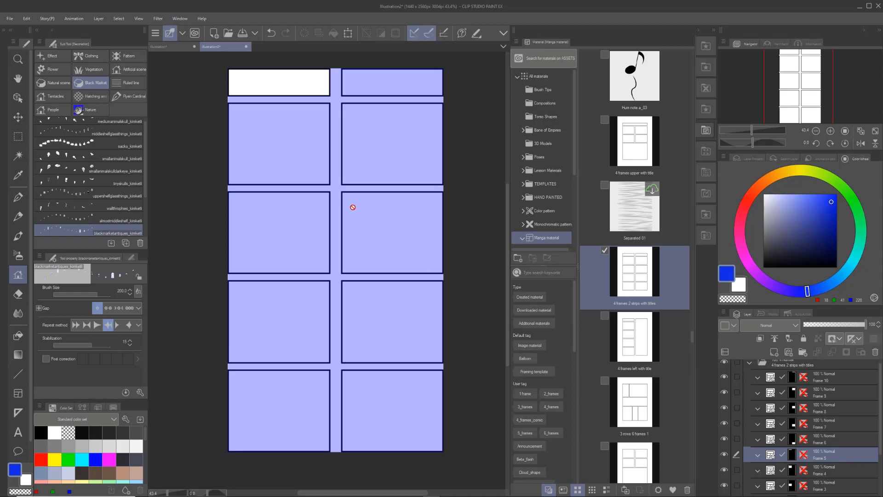
{"action": "key", "text": "ctrl+t"}
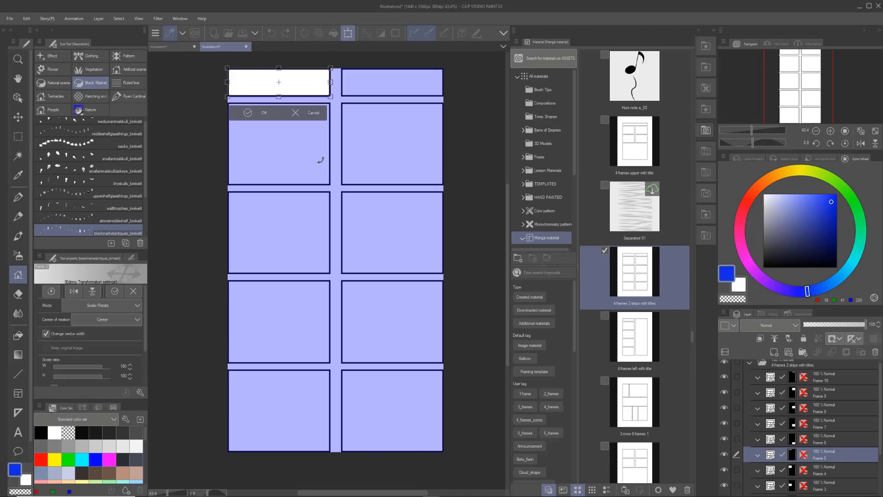
{"action": "left_click", "coordinate": [257, 113]}
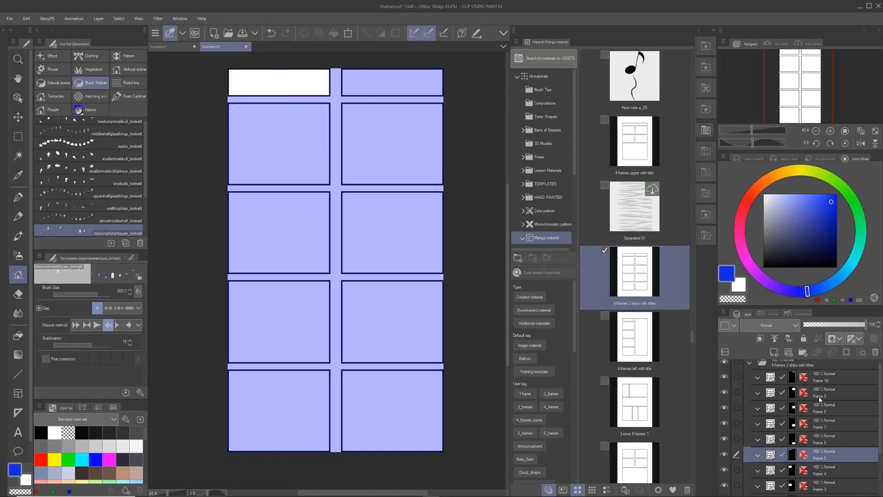
- Delete the whole "4 frames 2 strips with titles" folder from the document
{"action": "scroll", "coordinate": [814, 387], "scroll_direction": "up", "scroll_amount": 1}
{"action": "left_click", "coordinate": [809, 368]}
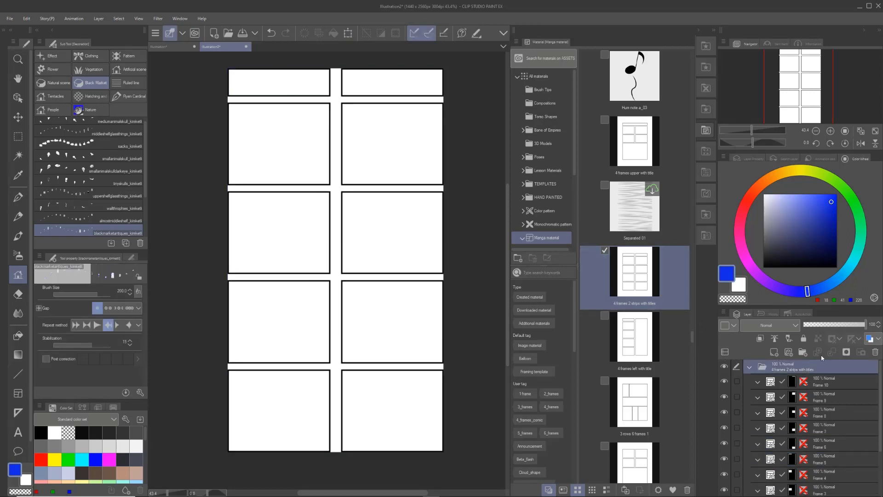
{"action": "left_click", "coordinate": [875, 352]}
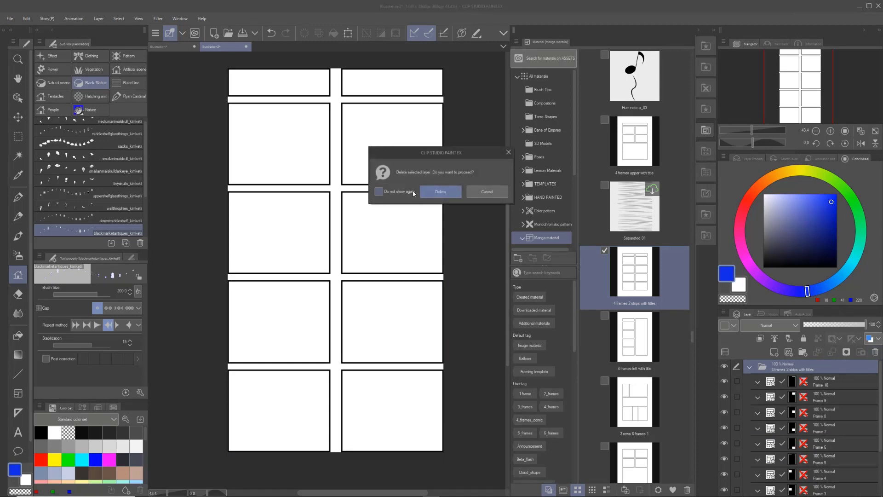
{"action": "left_click", "coordinate": [440, 192]}
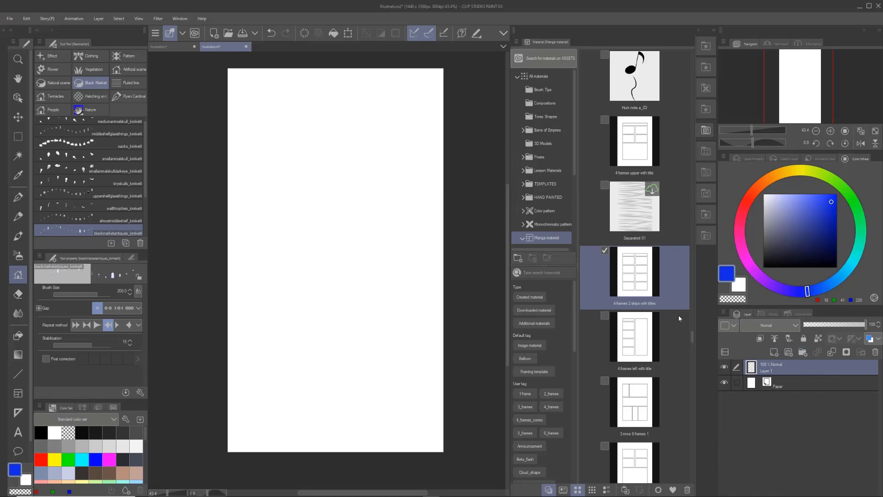
- Hide the material list and draw two rectangle frames side by side along the page's upper edge, each in a new folder
{"action": "left_click", "coordinate": [18, 393]}
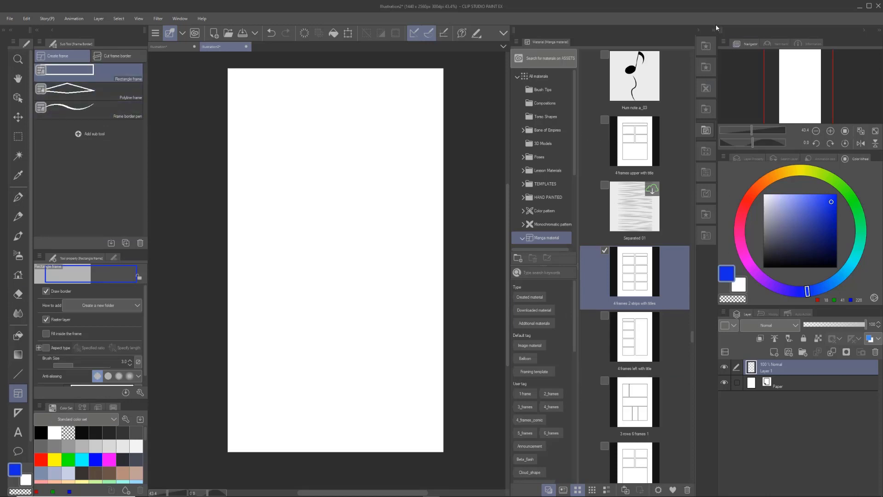
{"action": "scroll", "coordinate": [648, 156], "scroll_direction": "down", "scroll_amount": 5}
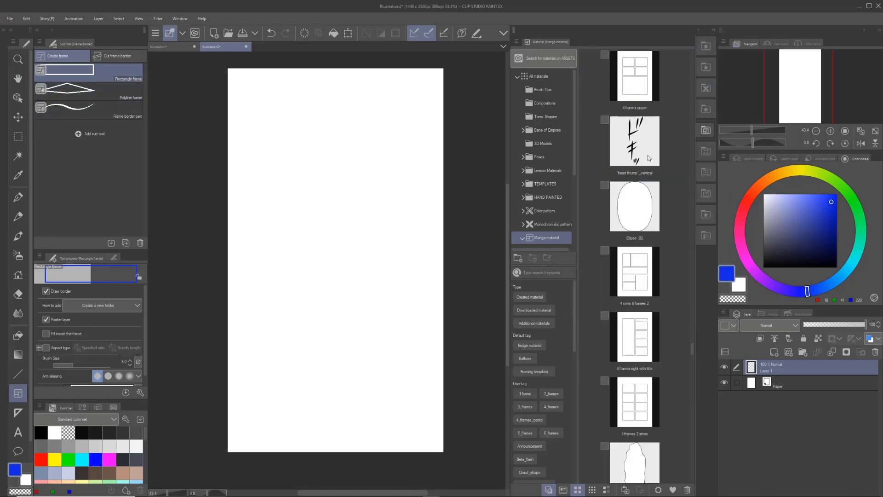
{"action": "scroll", "coordinate": [647, 156], "scroll_direction": "down", "scroll_amount": 3}
{"action": "left_click", "coordinate": [645, 216]}
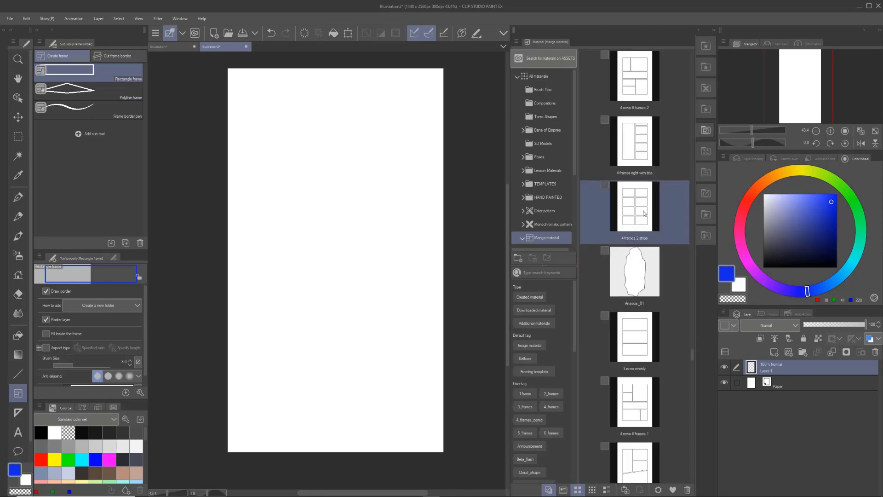
{"action": "scroll", "coordinate": [641, 204], "scroll_direction": "up", "scroll_amount": 10}
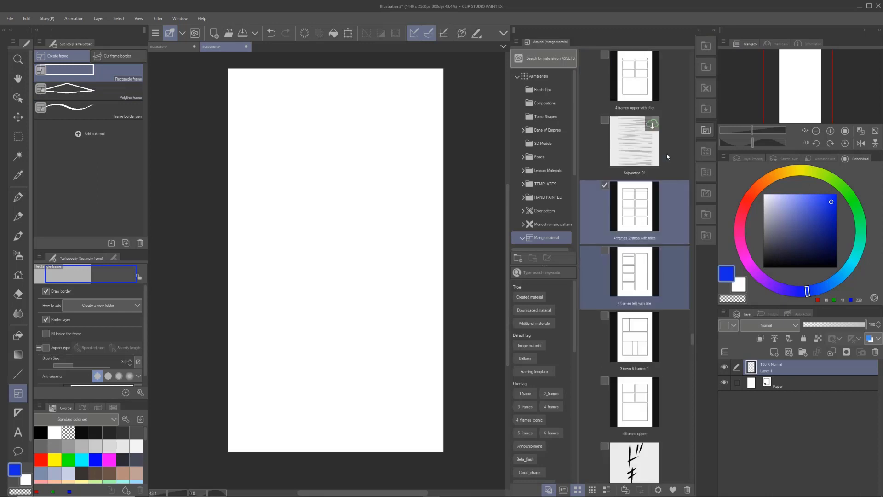
{"action": "left_click", "coordinate": [712, 30]}
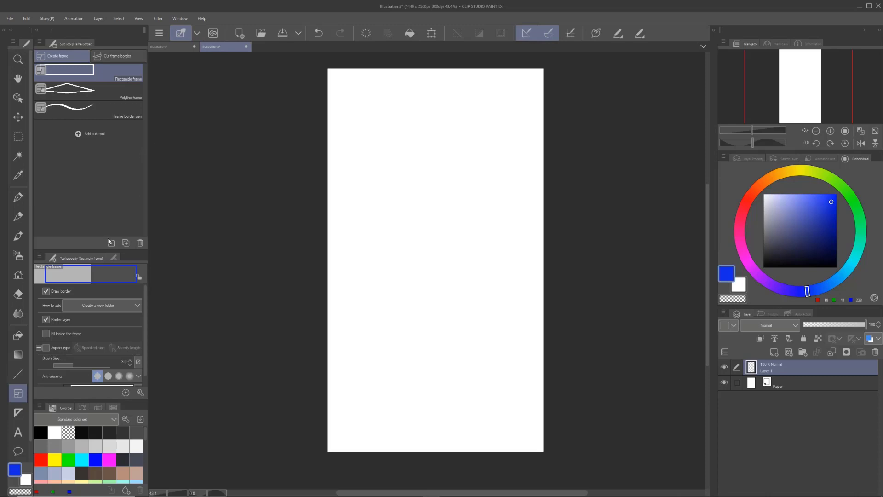
{"action": "left_click_drag", "start_coordinate": [335, 75], "coordinate": [433, 164]}
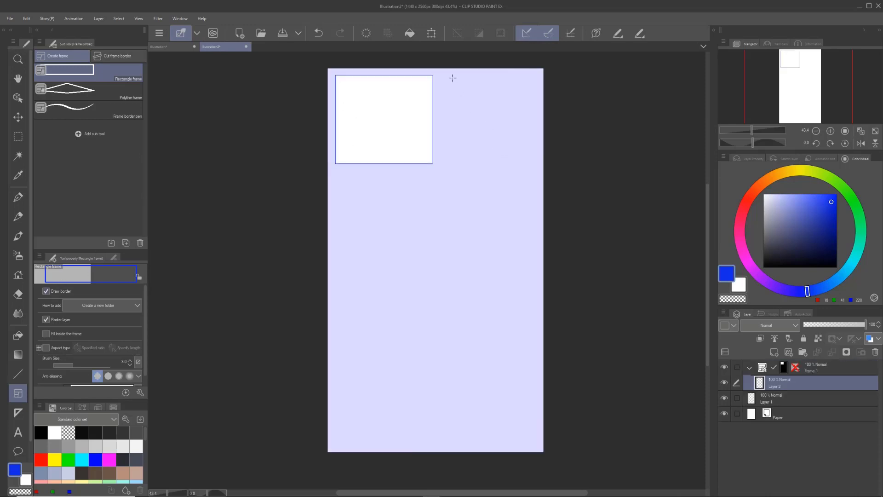
{"action": "left_click_drag", "start_coordinate": [438, 75], "coordinate": [537, 166]}
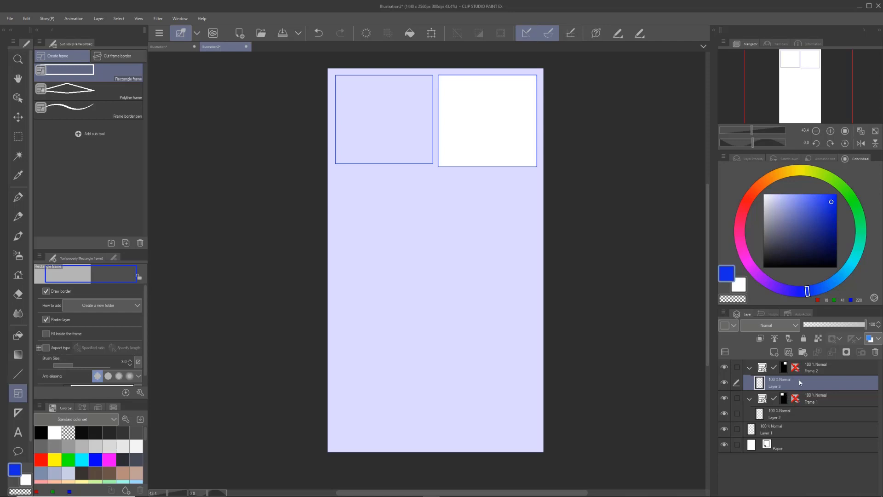
- Switch between the Frame 1 and Frame 2 folders and the layer inside Frame 2 to compare their masked areas
{"action": "left_click", "coordinate": [838, 398]}
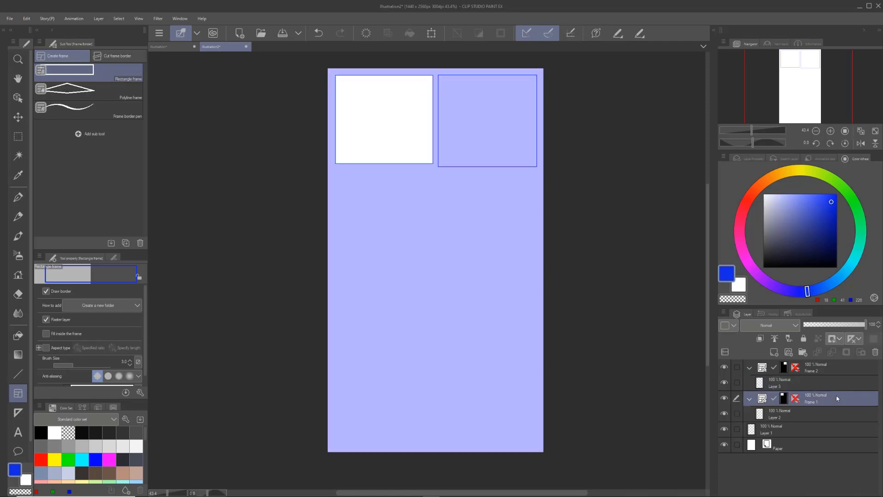
{"action": "left_click", "coordinate": [829, 373]}
{"action": "left_click", "coordinate": [830, 383]}
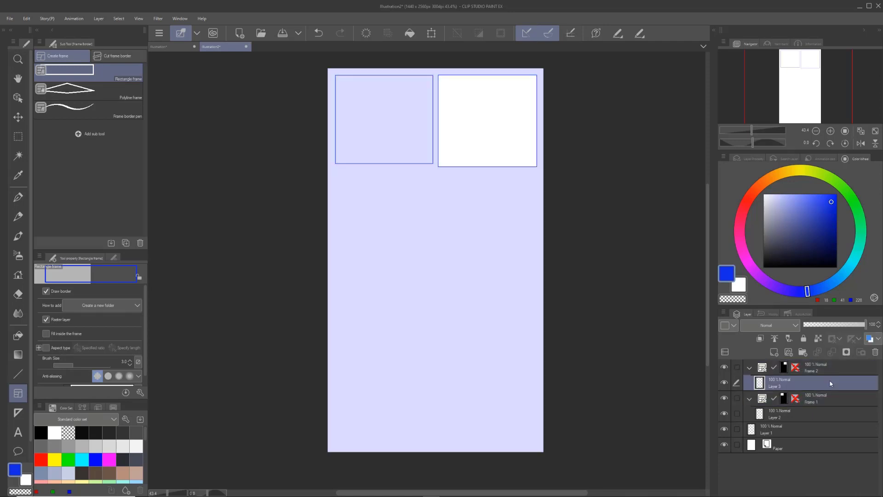
{"action": "left_click", "coordinate": [832, 396]}
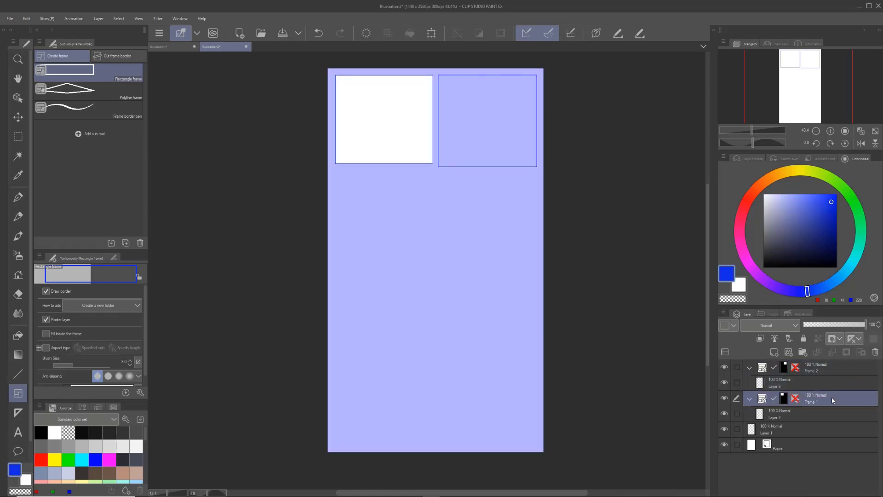
- Sketch a few loose blue lines with the Lighter pencil on Layer 2 inside Frame 1, the upper-left frame
{"action": "left_click", "coordinate": [17, 216]}
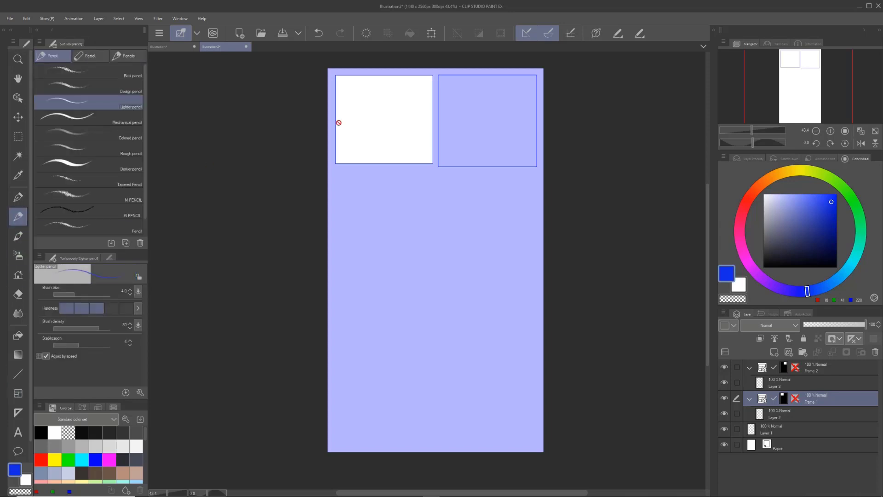
{"action": "left_click", "coordinate": [805, 383]}
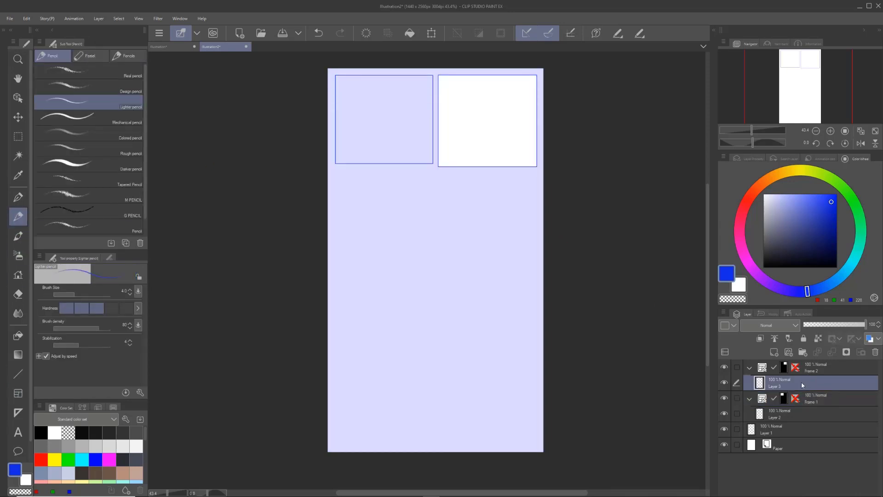
{"action": "left_click", "coordinate": [807, 413]}
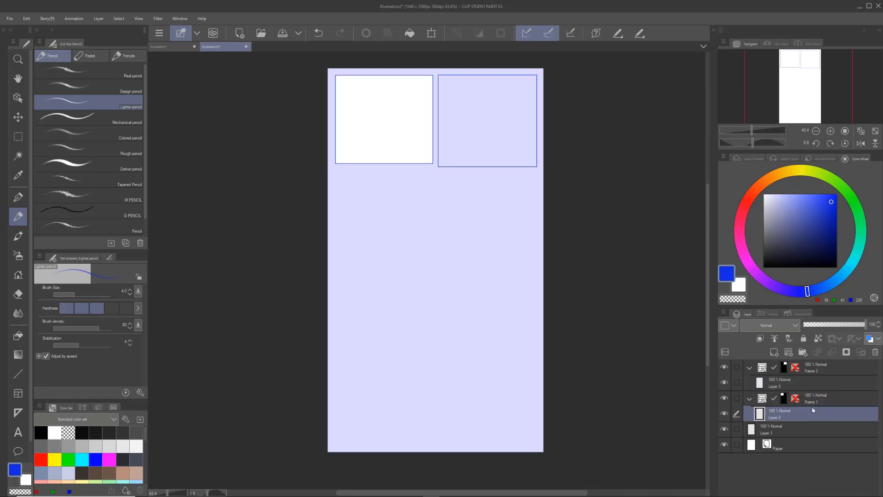
{"action": "left_click", "coordinate": [830, 398]}
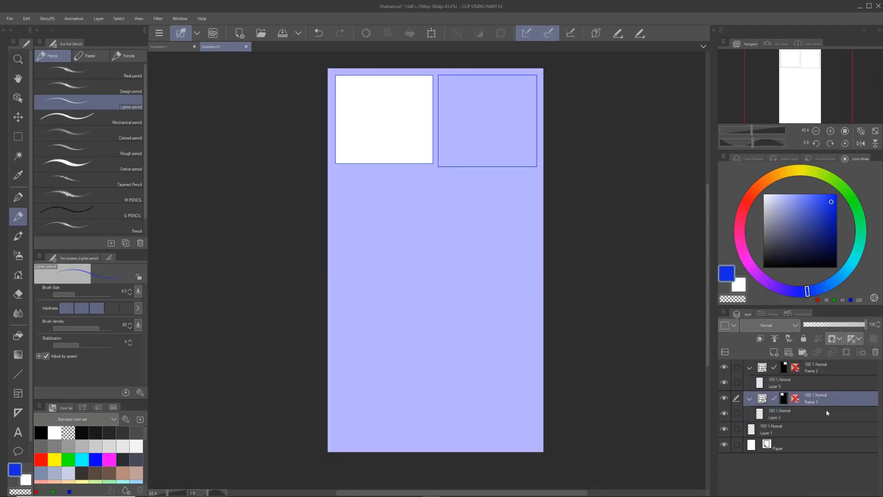
{"action": "left_click", "coordinate": [826, 413]}
{"action": "mouse_move", "coordinate": [407, 123]}
{"action": "left_mouse_down"}
{"action": "mouse_move", "coordinate": [391, 132]}
{"action": "mouse_move", "coordinate": [412, 150]}
{"action": "mouse_move", "coordinate": [377, 127]}
{"action": "mouse_move", "coordinate": [360, 162]}
{"action": "mouse_move", "coordinate": [339, 124]}
{"action": "mouse_move", "coordinate": [350, 126]}
{"action": "mouse_move", "coordinate": [361, 108]}
{"action": "mouse_move", "coordinate": [433, 114]}
{"action": "left_mouse_up"}
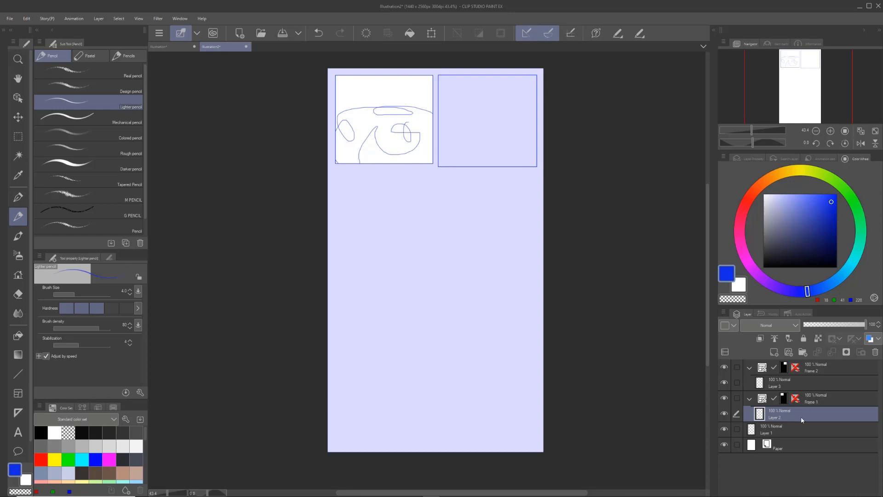
- Collapse both frame folders and select Frame 2 with the Rectangle frame tool active
{"action": "left_click", "coordinate": [750, 399]}
{"action": "left_click", "coordinate": [748, 369]}
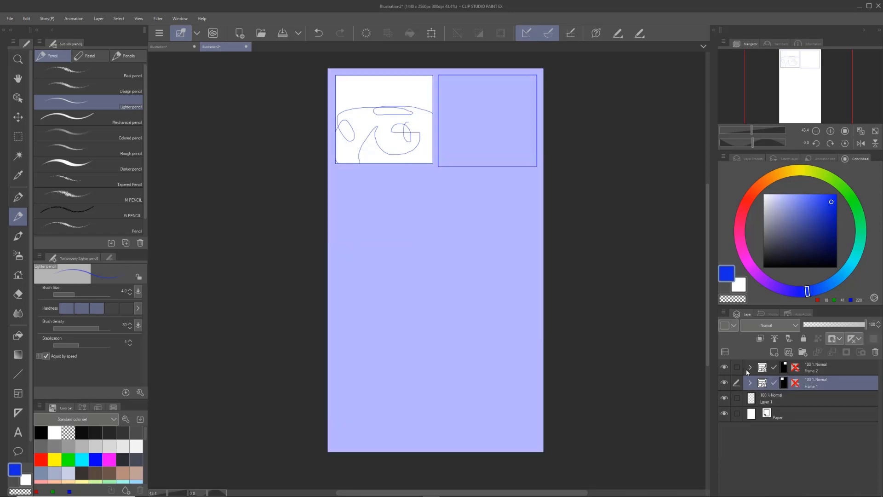
{"action": "left_click", "coordinate": [831, 368]}
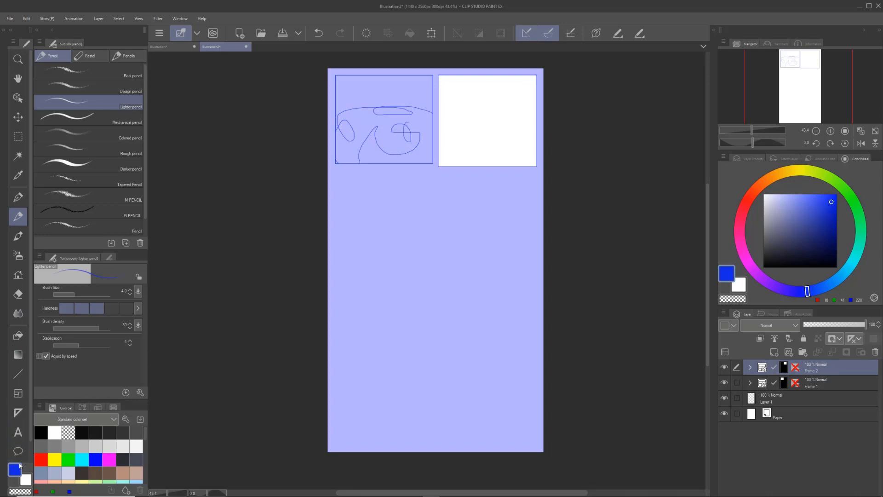
{"action": "left_click", "coordinate": [18, 393]}
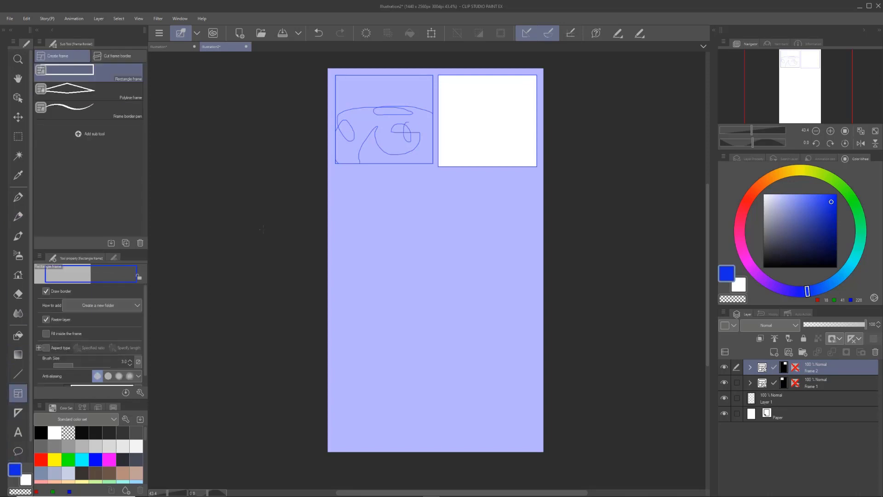
- Draw two more rectangle frames side by side directly beneath the upper pair and collapse the Frame 3 and Frame 4 folders
{"action": "left_click_drag", "start_coordinate": [336, 170], "coordinate": [436, 276]}
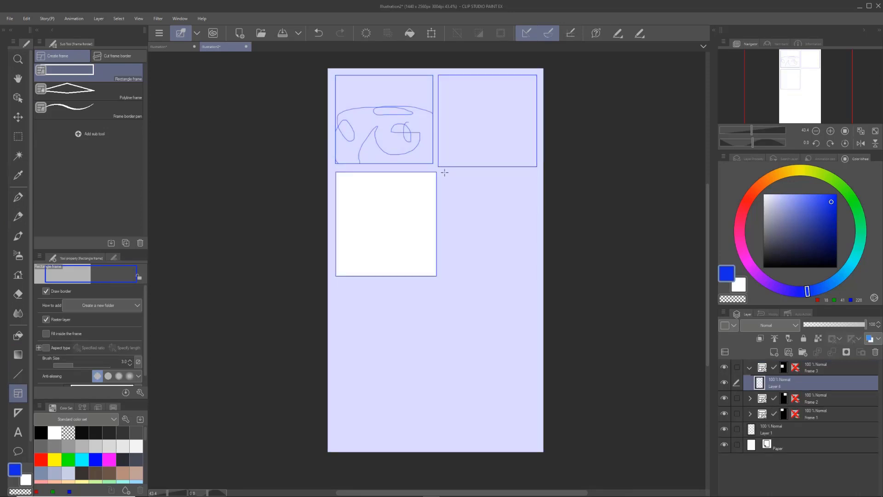
{"action": "left_click_drag", "start_coordinate": [444, 172], "coordinate": [529, 275]}
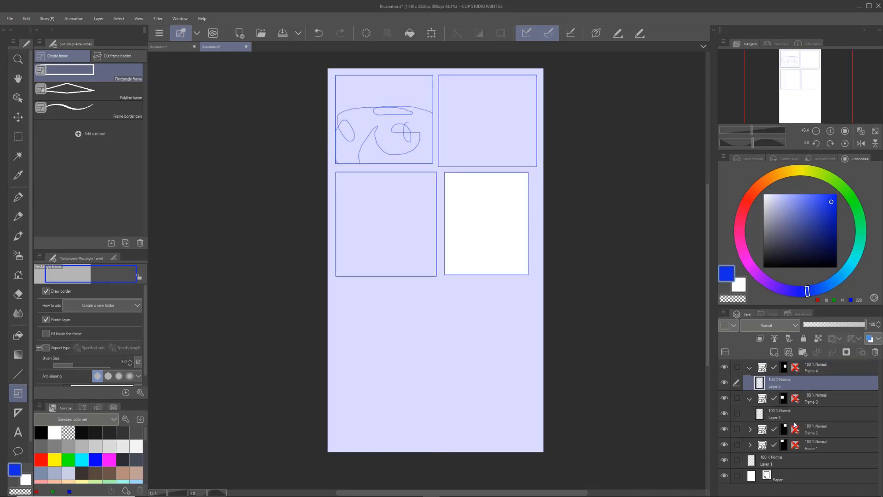
{"action": "left_click", "coordinate": [750, 399]}
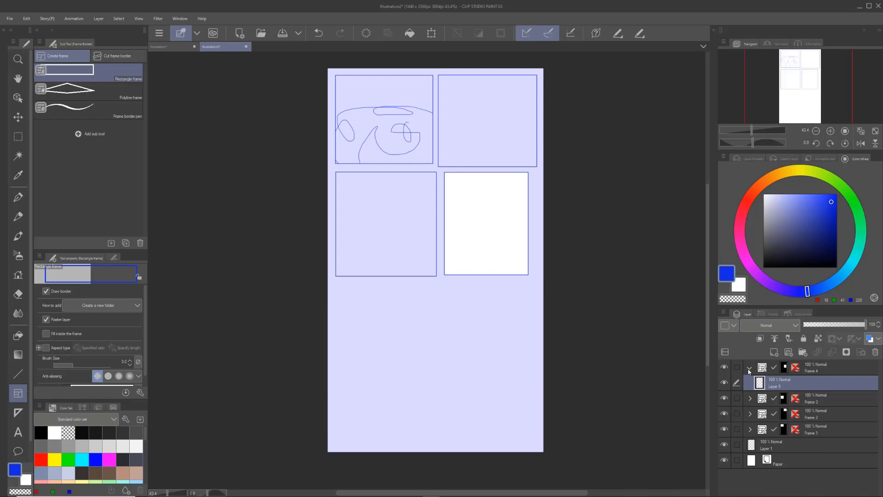
{"action": "left_click", "coordinate": [750, 367]}
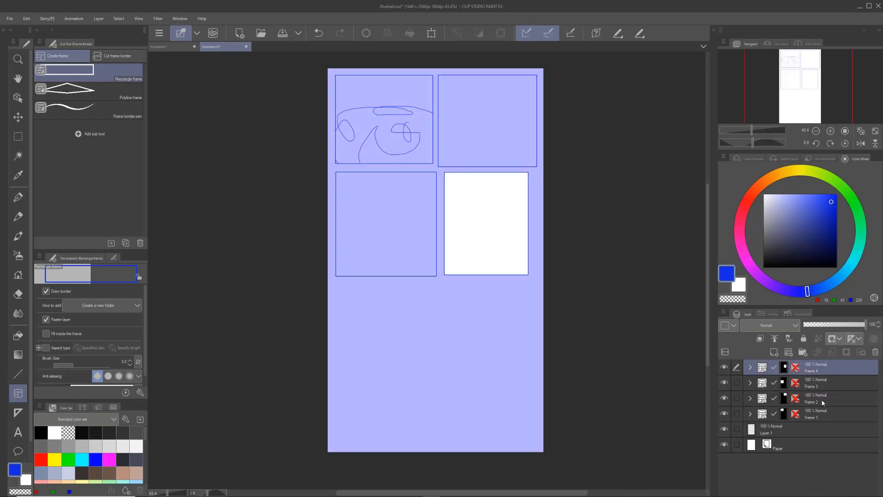
- Delete all four frame folders, Frame 1 through Frame 4, leaving Layer 1 and the paper
{"action": "left_click", "coordinate": [848, 416], "text": "shift"}
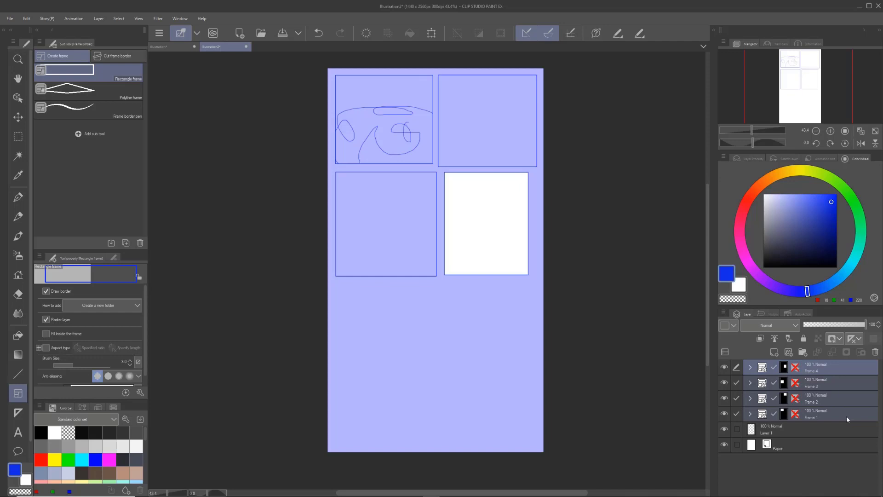
{"action": "left_click", "coordinate": [875, 352]}
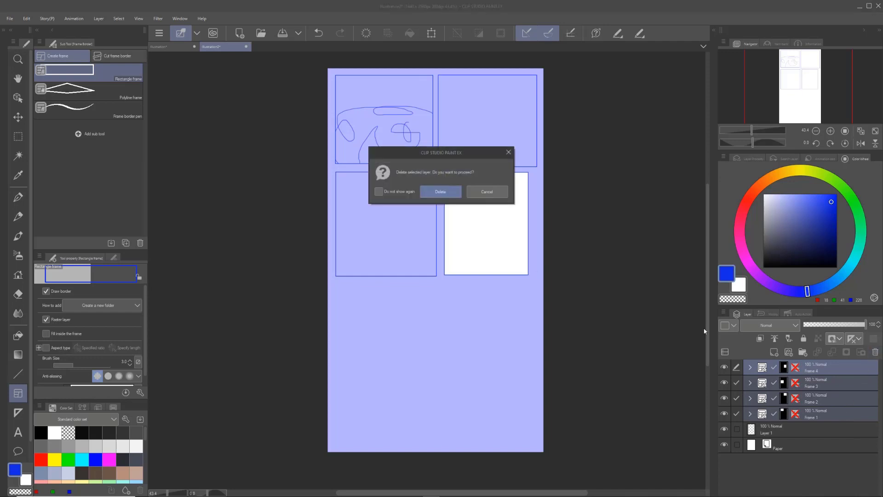
{"action": "left_click", "coordinate": [444, 192]}
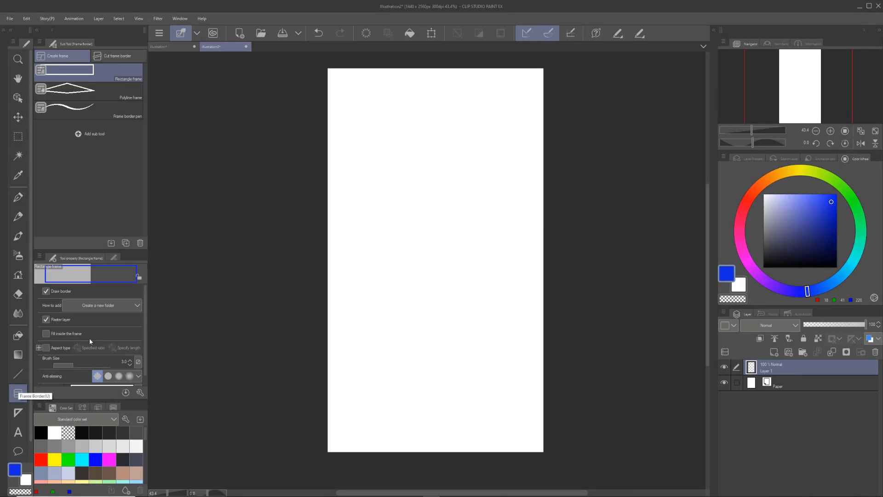
- Draw a closed five-sided frame in the upper half of the page with the Polyline frame tool
{"action": "left_click", "coordinate": [111, 87]}
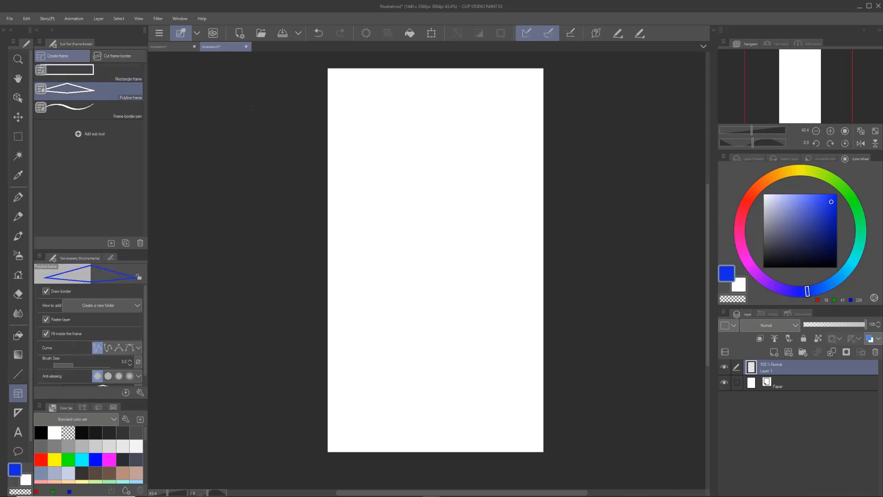
{"action": "left_click", "coordinate": [367, 120]}
{"action": "left_click", "coordinate": [363, 254]}
{"action": "left_click", "coordinate": [443, 257]}
{"action": "left_click", "coordinate": [506, 161]}
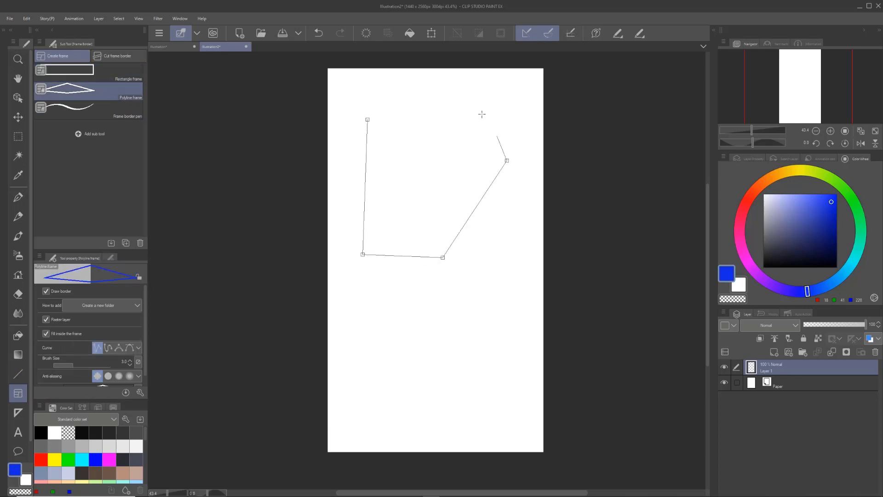
{"action": "left_click", "coordinate": [464, 100]}
{"action": "left_click", "coordinate": [367, 120]}
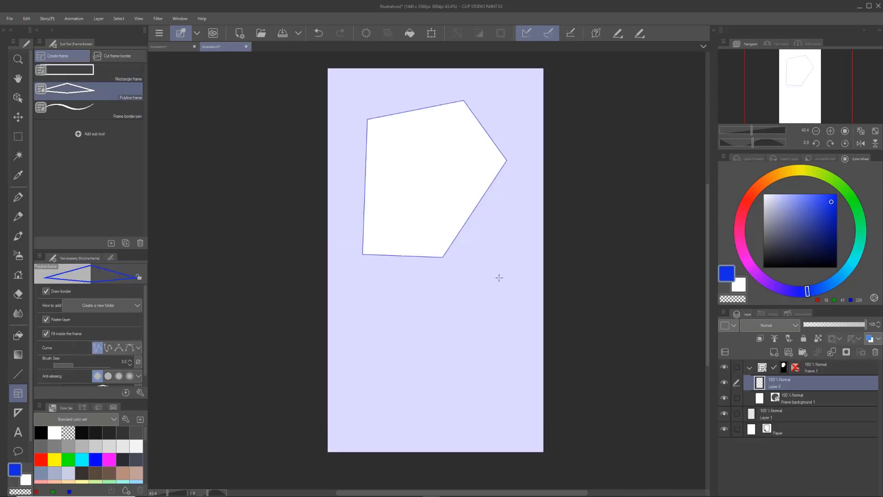
- Draw a second, six-sided polyline frame in the lower half of the page, overlapping the first frame's lower edge
{"action": "left_click", "coordinate": [502, 291]}
{"action": "left_click", "coordinate": [431, 218]}
{"action": "left_click", "coordinate": [387, 292]}
{"action": "left_click", "coordinate": [361, 374]}
{"action": "left_click", "coordinate": [465, 393]}
{"action": "left_click", "coordinate": [525, 347]}
{"action": "left_click", "coordinate": [502, 290]}
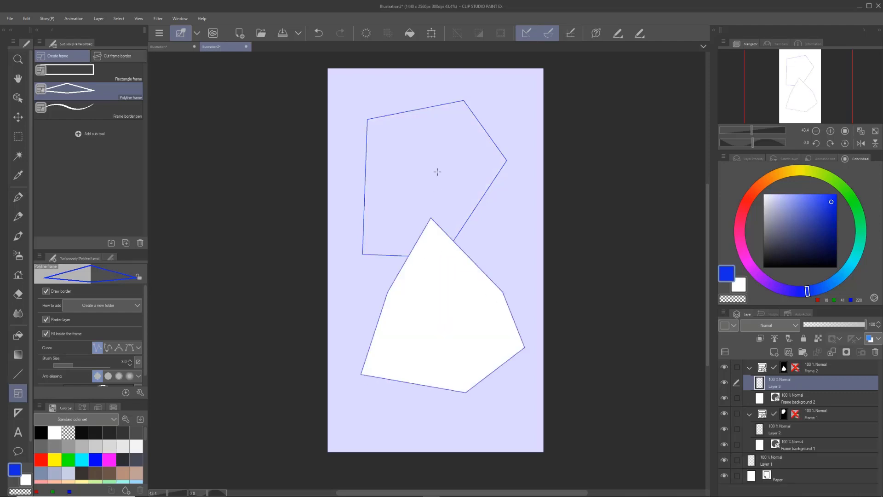
- Collapse the folders of both polyline frames and delete them together
{"action": "left_click", "coordinate": [750, 369]}
{"action": "left_click", "coordinate": [750, 383]}
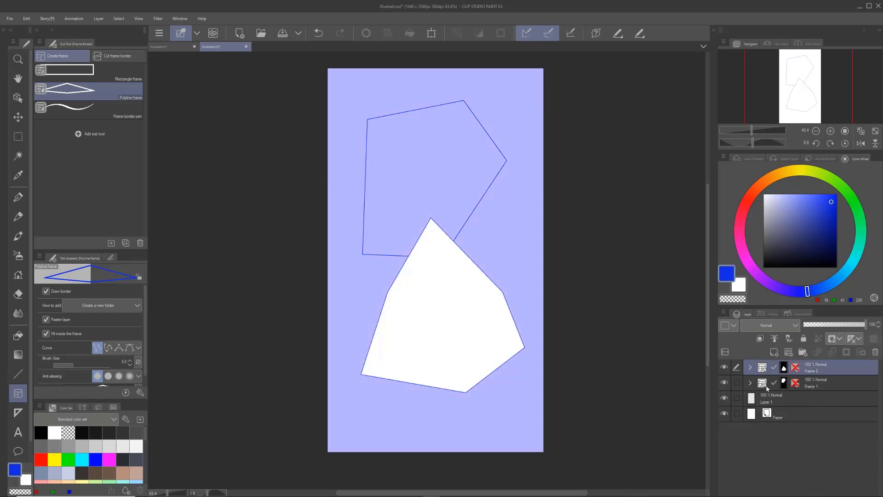
{"action": "left_click", "coordinate": [832, 380], "text": "ctrl"}
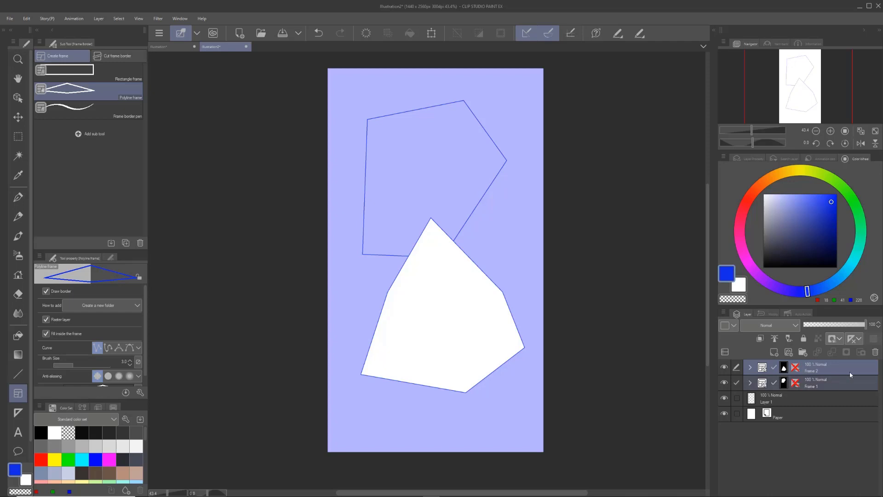
{"action": "left_click", "coordinate": [875, 354]}
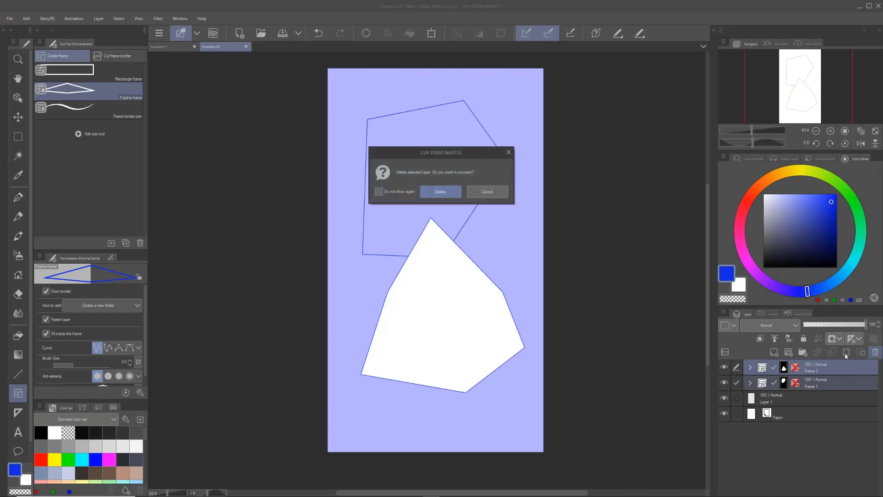
{"action": "left_click", "coordinate": [450, 192]}
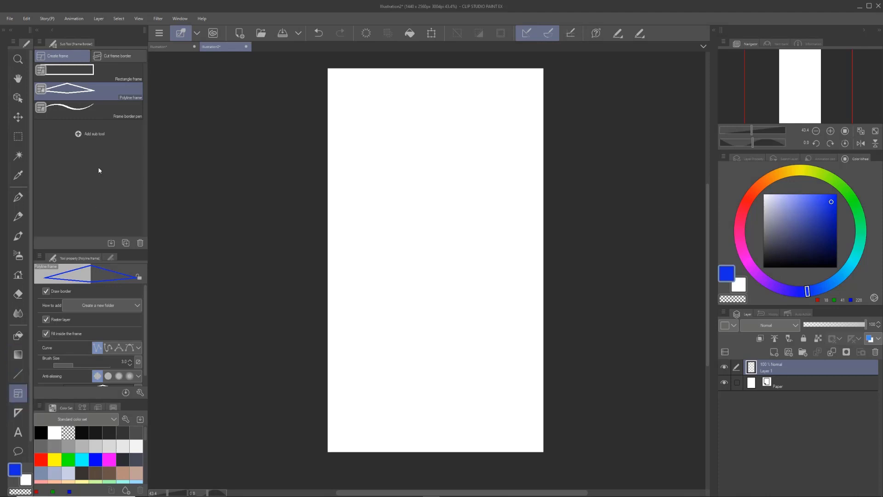
- Draw two rounded freehand frames with the Frame border pen, one in the page's upper half and one below it
{"action": "left_click", "coordinate": [101, 118]}
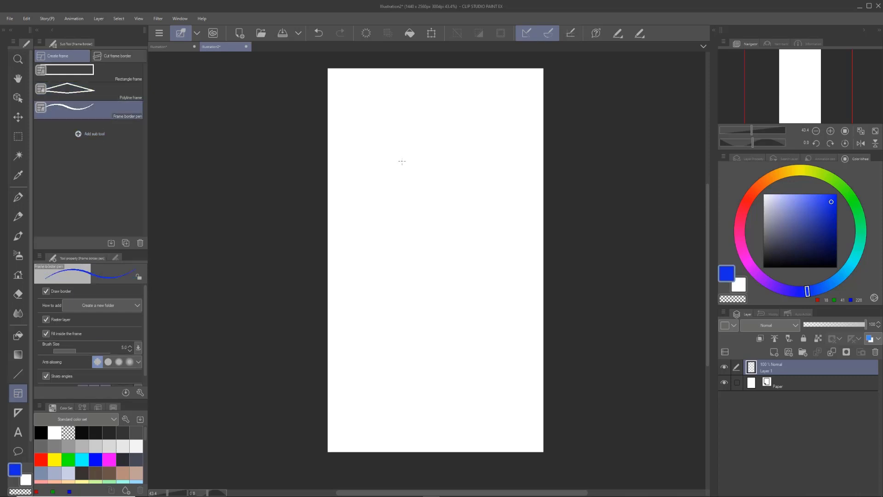
{"action": "mouse_move", "coordinate": [405, 142]}
{"action": "left_mouse_down"}
{"action": "mouse_move", "coordinate": [362, 232]}
{"action": "mouse_move", "coordinate": [458, 238]}
{"action": "mouse_move", "coordinate": [443, 128]}
{"action": "mouse_move", "coordinate": [394, 136]}
{"action": "mouse_move", "coordinate": [394, 171]}
{"action": "left_mouse_up"}
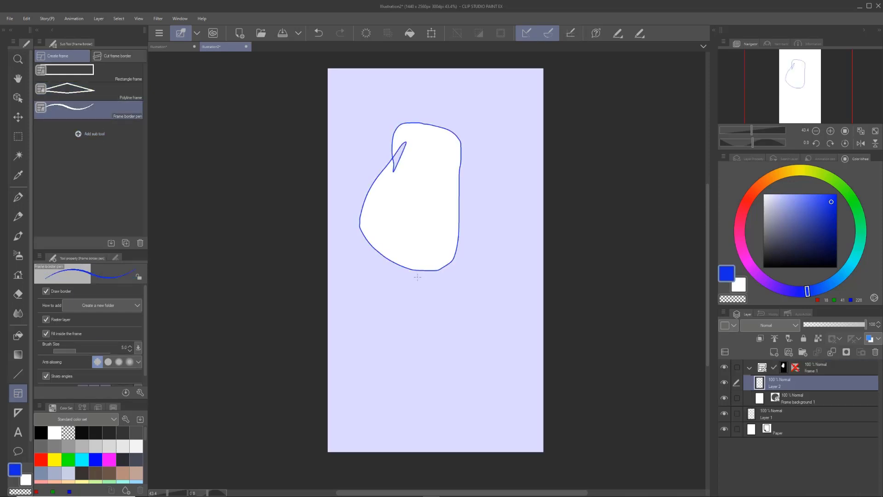
{"action": "mouse_move", "coordinate": [465, 277]}
{"action": "left_mouse_down"}
{"action": "mouse_move", "coordinate": [399, 382]}
{"action": "mouse_move", "coordinate": [492, 347]}
{"action": "mouse_move", "coordinate": [482, 269]}
{"action": "mouse_move", "coordinate": [454, 281]}
{"action": "left_mouse_up"}
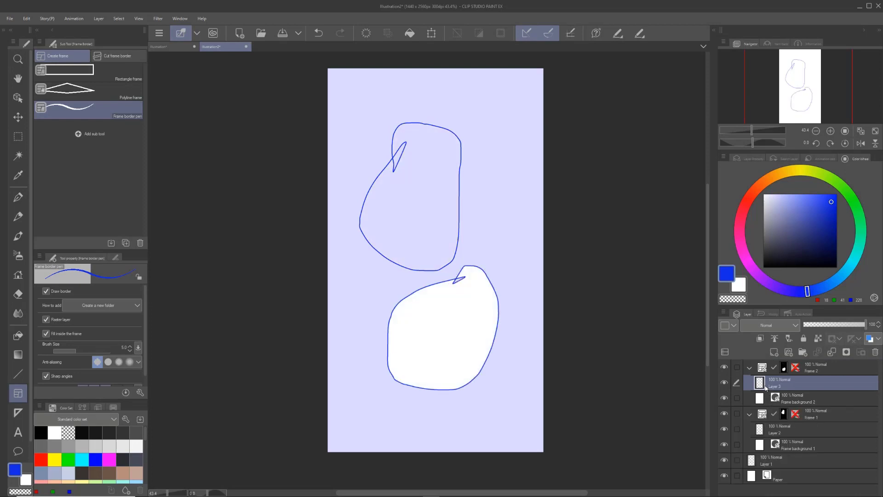
- Collapse the folders of both freehand frames and delete them together
{"action": "left_click", "coordinate": [750, 371]}
{"action": "left_click", "coordinate": [751, 382]}
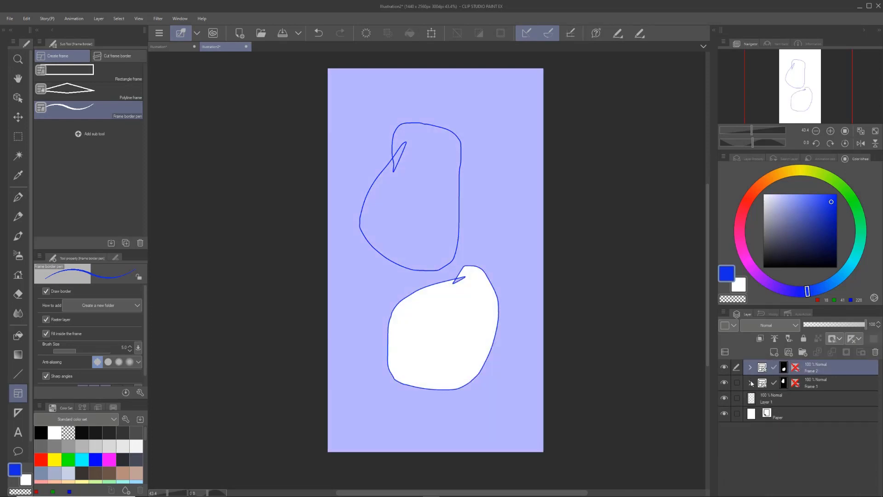
{"action": "left_click", "coordinate": [862, 387], "text": "ctrl"}
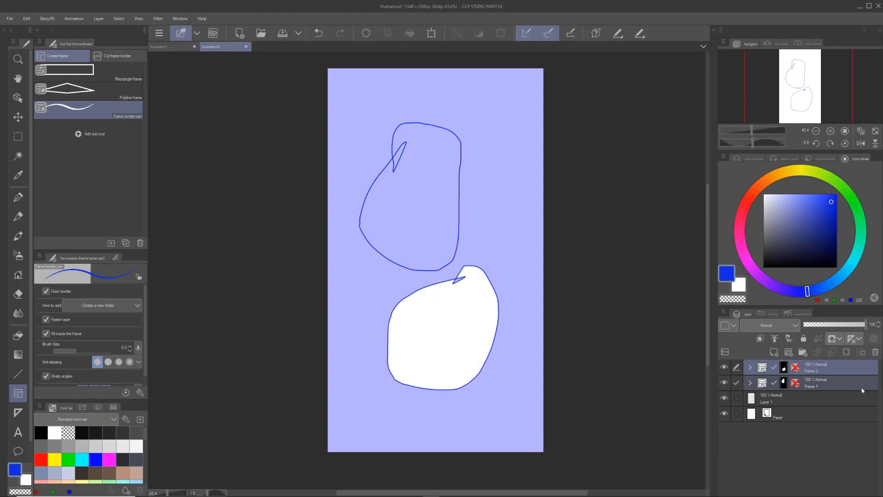
{"action": "left_click", "coordinate": [874, 353]}
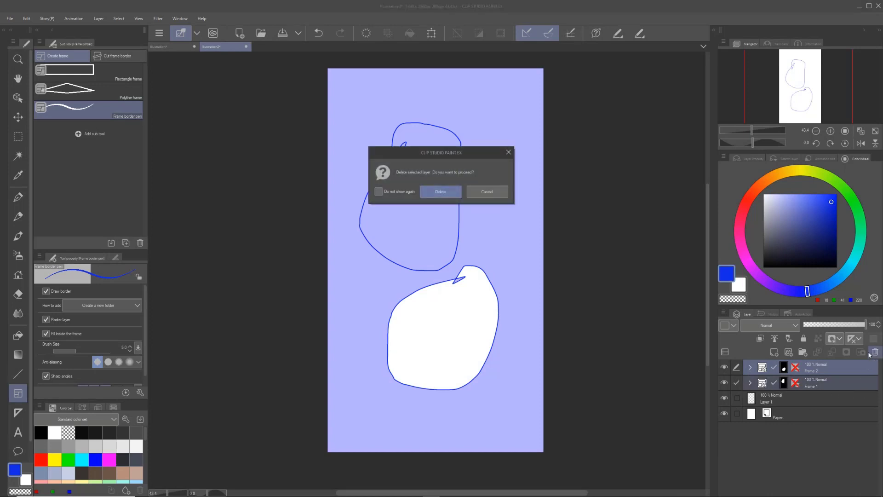
{"action": "left_click", "coordinate": [427, 188]}
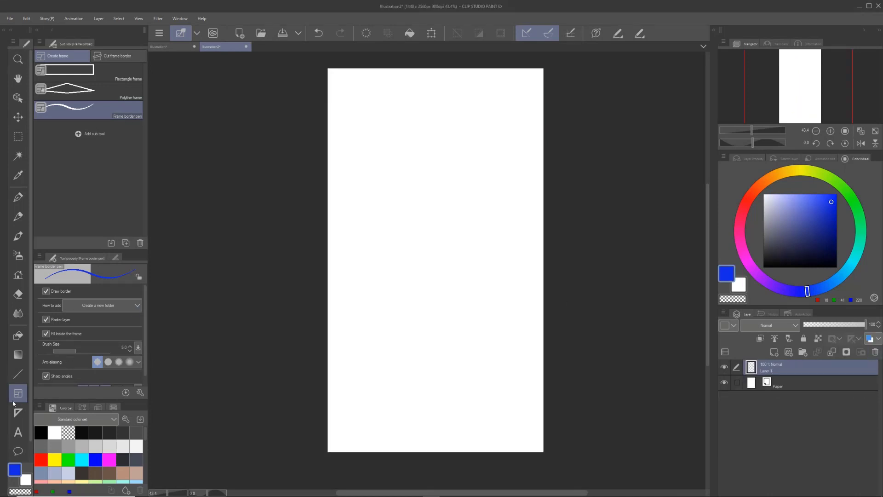
- Draw one large rectangle frame that fills the page except for a narrow margin on all sides
{"action": "left_click", "coordinate": [113, 64]}
{"action": "left_click", "coordinate": [73, 55]}
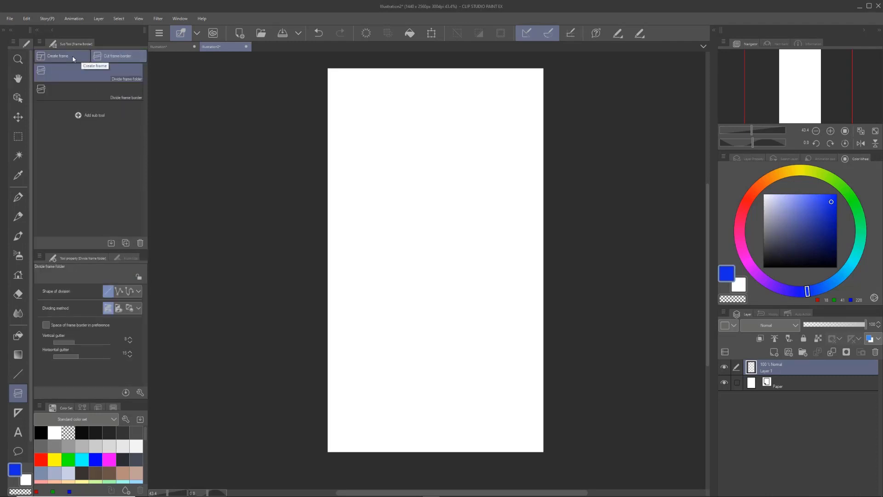
{"action": "left_click", "coordinate": [112, 70]}
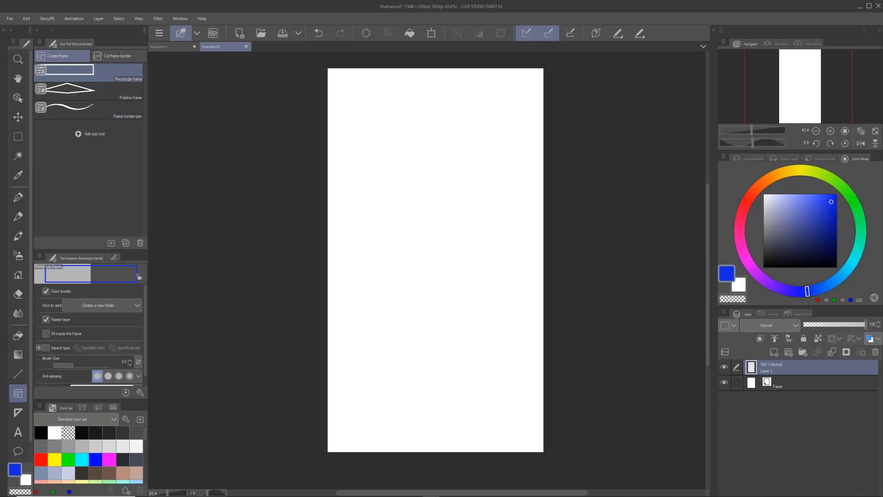
{"action": "left_click_drag", "start_coordinate": [332, 73], "coordinate": [539, 445]}
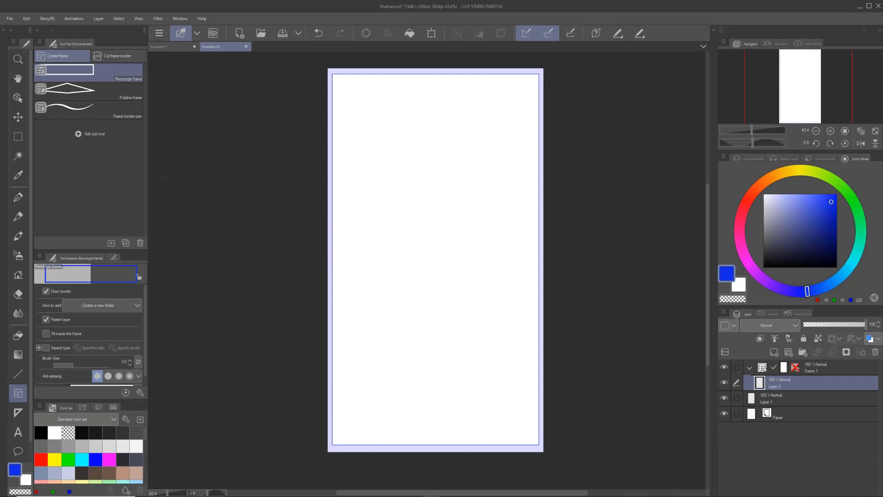
- Divide the page frame horizontally into two folders about a third of the way down, and split the upper frame's border vertically near its middle
{"action": "left_click", "coordinate": [107, 56]}
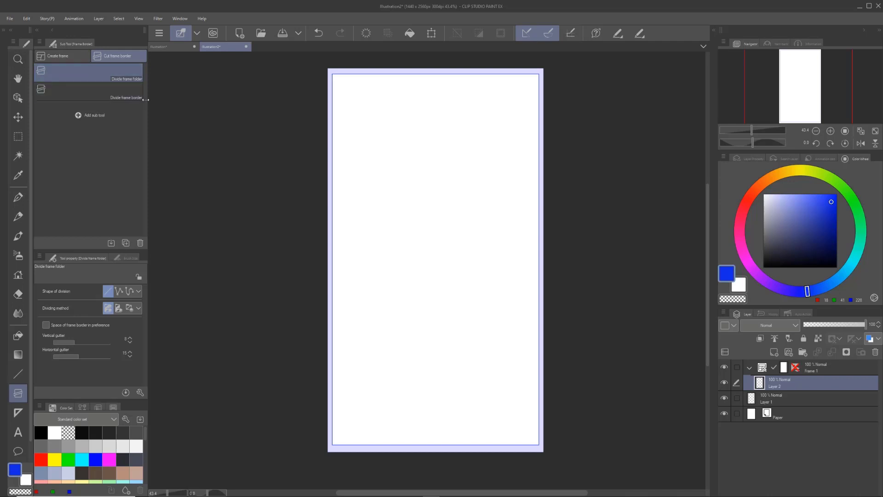
{"action": "left_click_drag", "start_coordinate": [333, 211], "coordinate": [436, 208]}
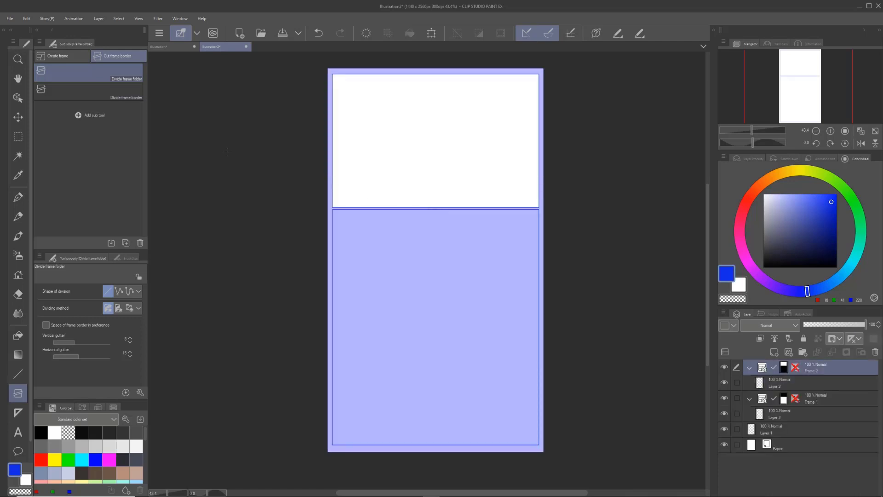
{"action": "left_click", "coordinate": [138, 94]}
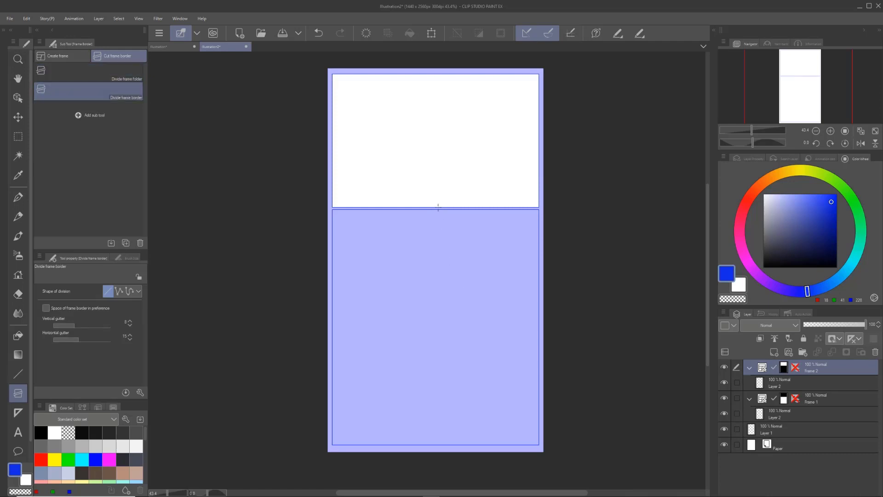
{"action": "left_click_drag", "start_coordinate": [438, 208], "coordinate": [444, 240]}
- Divide the lower frame, Frame 1, horizontally into two folders near its middle, and split the bottom frame's border vertically near the centre
{"action": "left_click", "coordinate": [827, 400]}
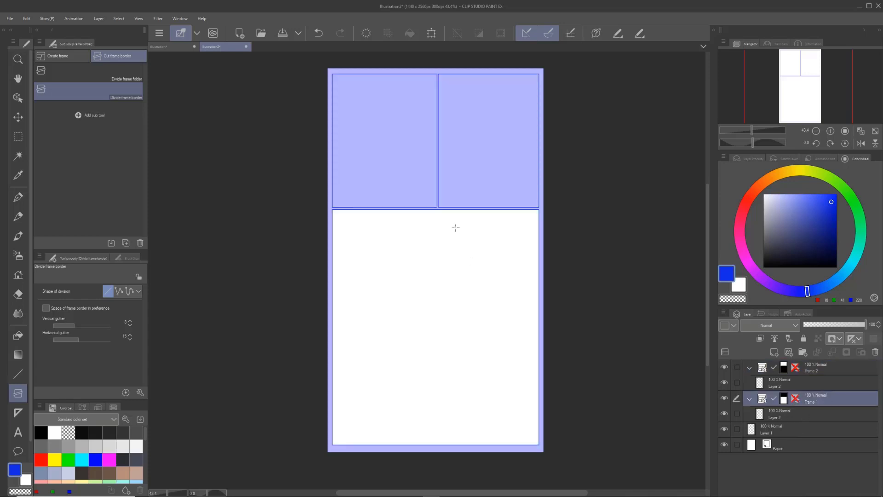
{"action": "left_click", "coordinate": [87, 73]}
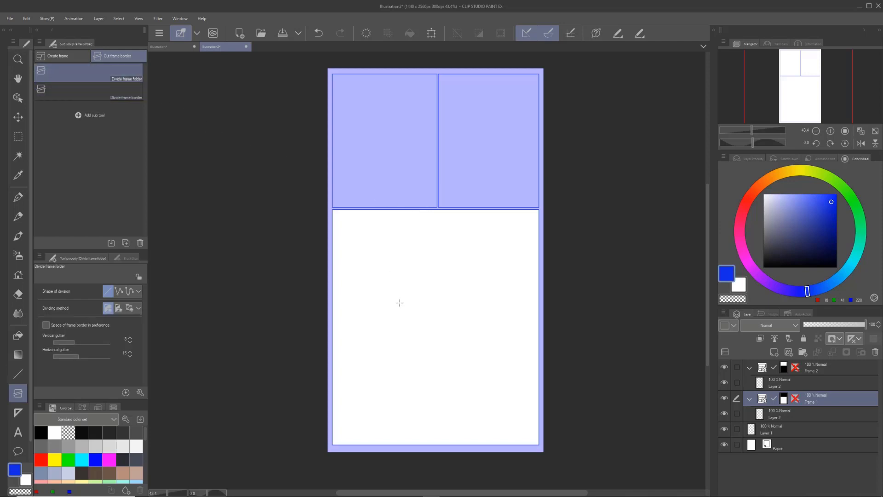
{"action": "left_click_drag", "start_coordinate": [333, 320], "coordinate": [333, 319]}
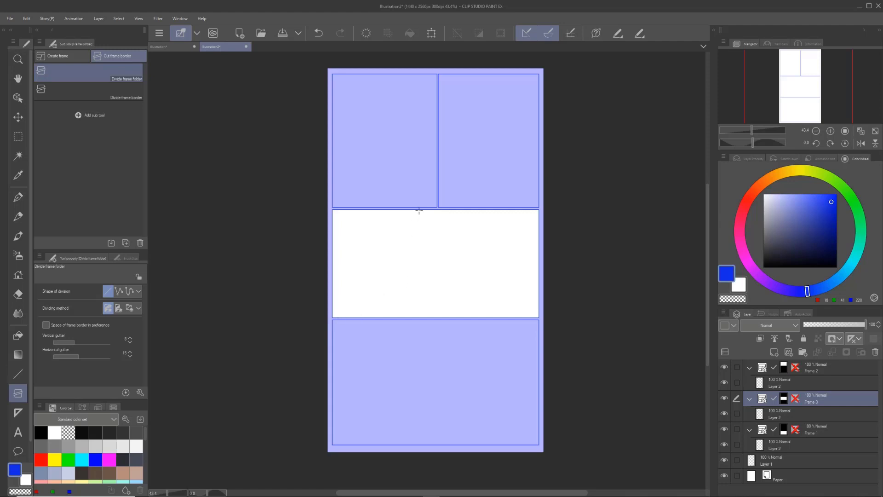
{"action": "left_click", "coordinate": [109, 88]}
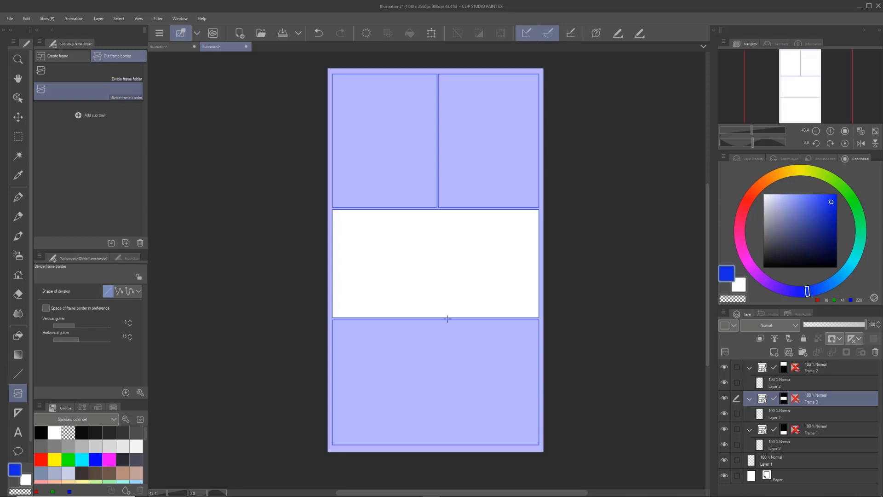
{"action": "left_click_drag", "start_coordinate": [447, 317], "coordinate": [447, 445]}
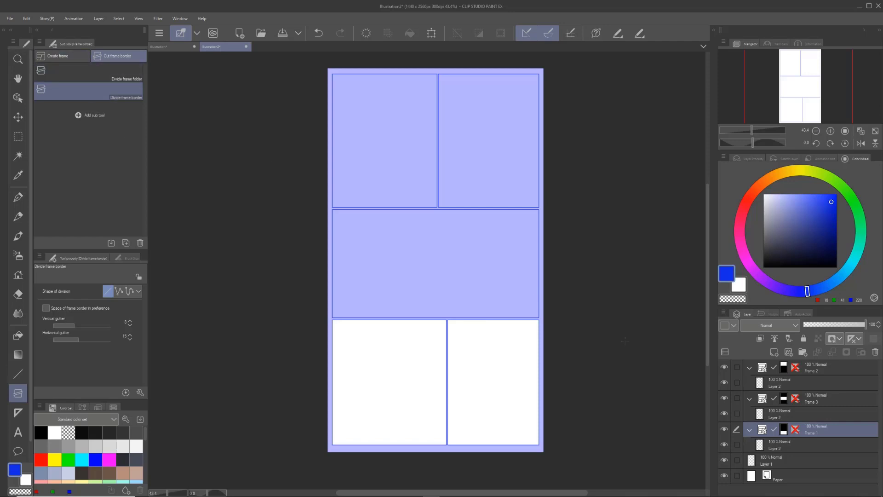
- Collapse the Frame 1, Frame 3 and Frame 2 folders in the layer list
{"action": "left_click", "coordinate": [749, 429]}
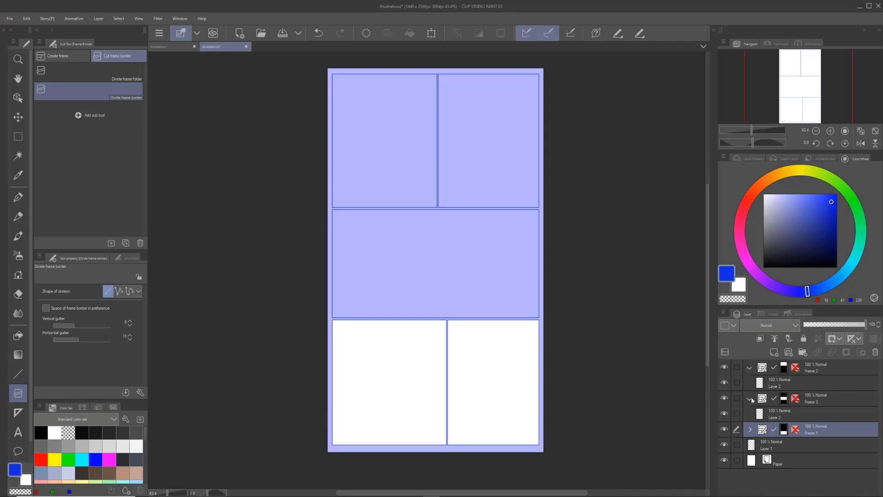
{"action": "left_click", "coordinate": [750, 397]}
{"action": "left_click", "coordinate": [749, 368]}
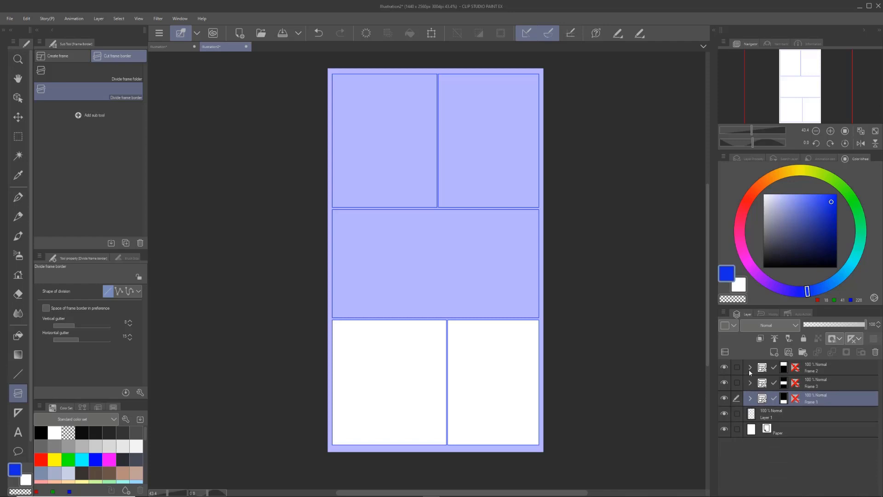
- Rename the topmost frame folder, Frame 2, as Top Panel, and make the Frame 3 folder active
{"action": "left_click", "coordinate": [815, 372]}
{"action": "double_click", "coordinate": [815, 370]}
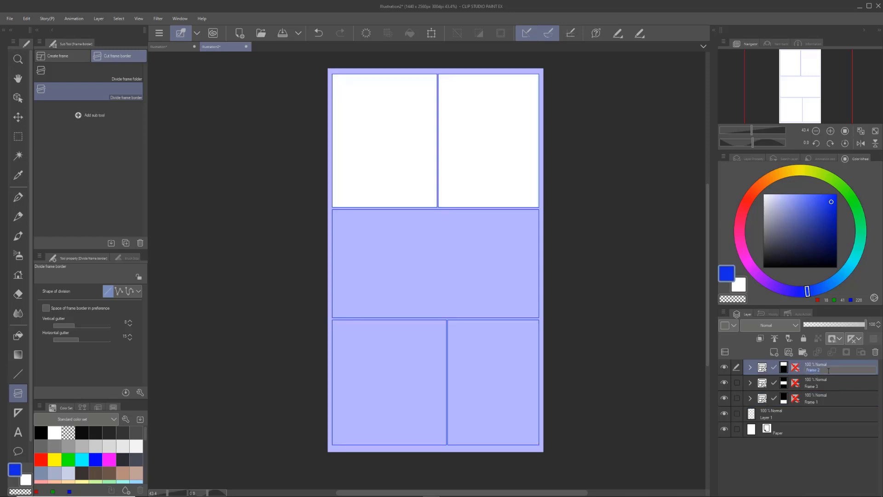
{"action": "type", "text": "1op F"}
{"action": "type", "text": "anel"}
{"action": "key", "text": "Return"}
{"action": "left_click", "coordinate": [820, 387]}
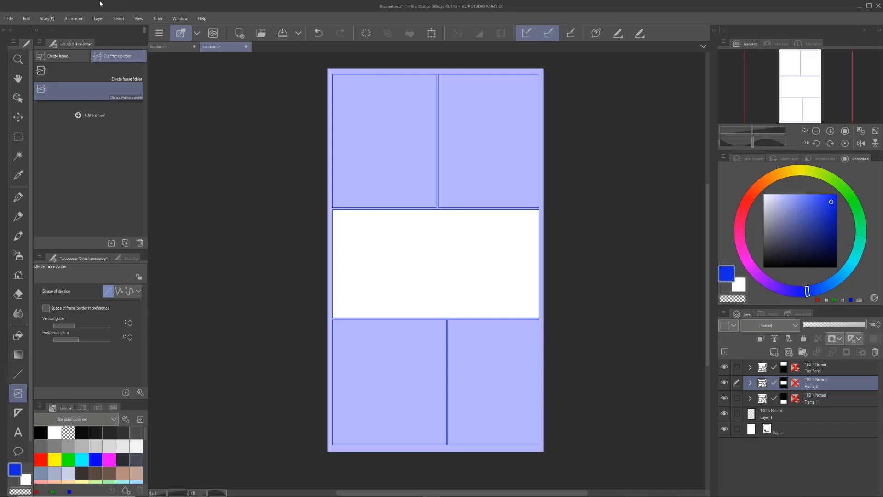
- Examine the new-document options for a comic project, including Comic Settings with binding and default border sizes, and dismiss the dialog without creating a file
{"action": "left_click", "coordinate": [10, 19]}
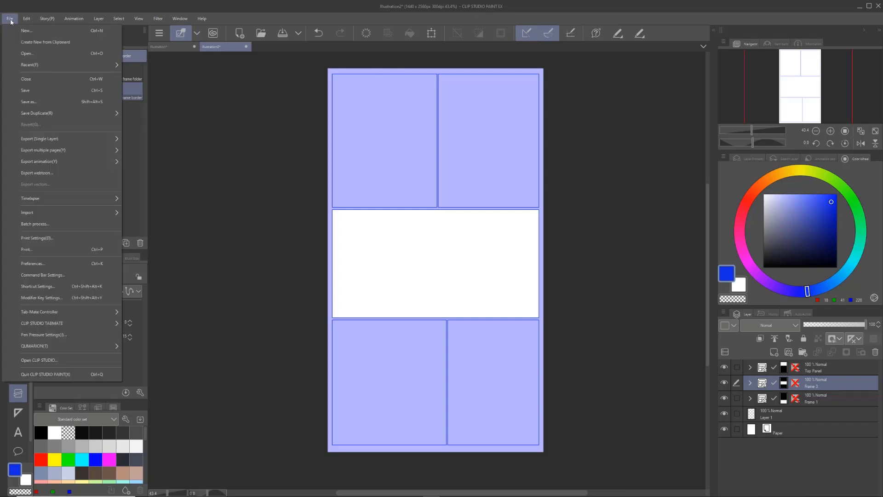
{"action": "mouse_move", "coordinate": [37, 66]}
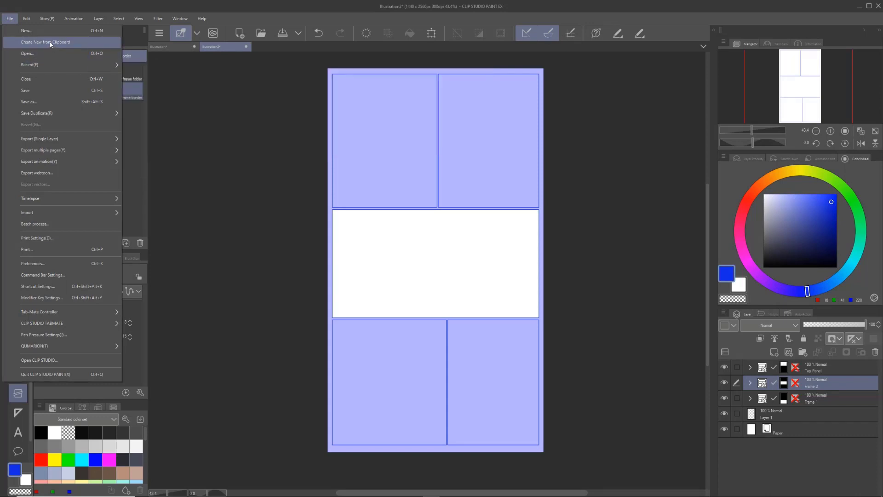
{"action": "left_click", "coordinate": [23, 30]}
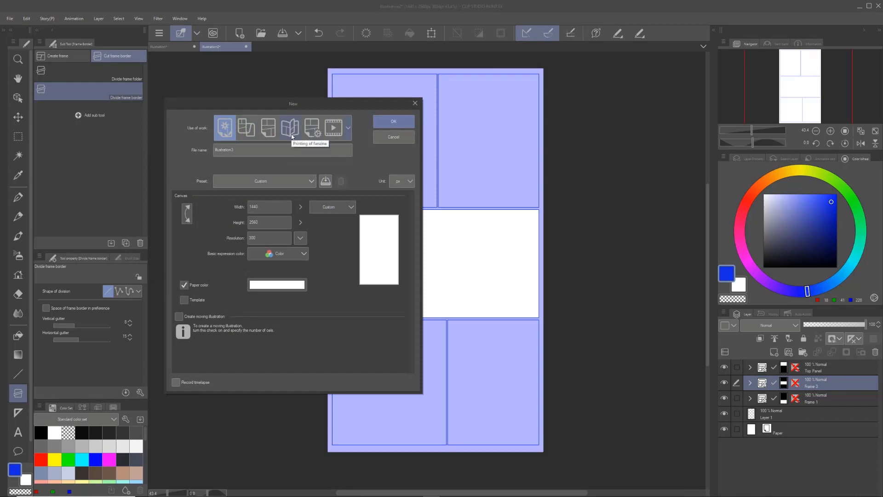
{"action": "left_click", "coordinate": [311, 128]}
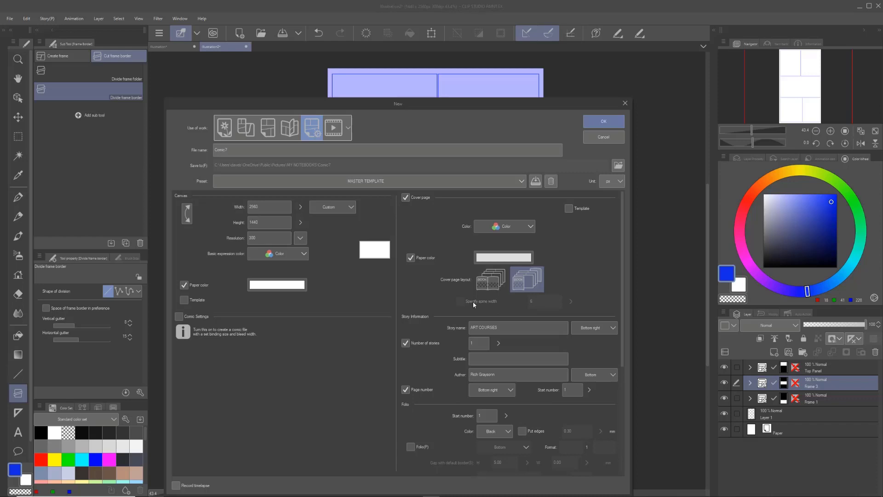
{"action": "left_click", "coordinate": [179, 317]}
{"action": "scroll", "coordinate": [219, 346], "scroll_direction": "down", "scroll_amount": 1}
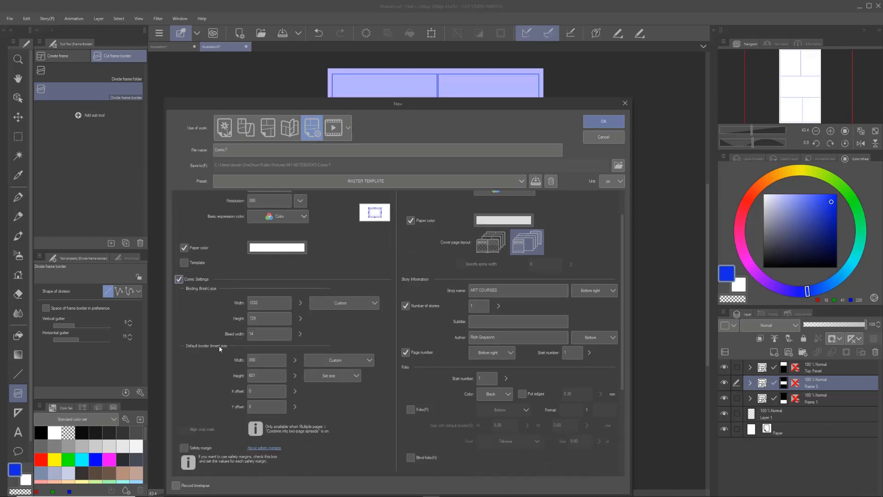
{"action": "left_click", "coordinate": [179, 279]}
{"action": "scroll", "coordinate": [389, 286], "scroll_direction": "up", "scroll_amount": 1}
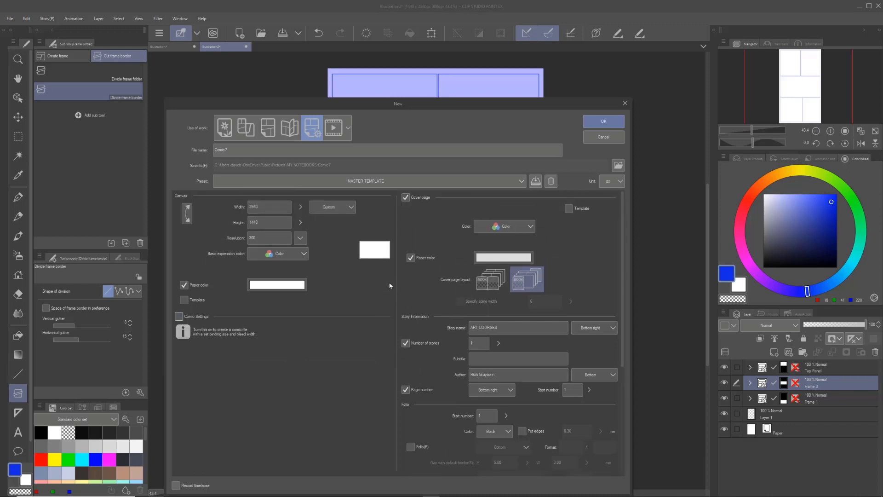
{"action": "left_click", "coordinate": [624, 104]}
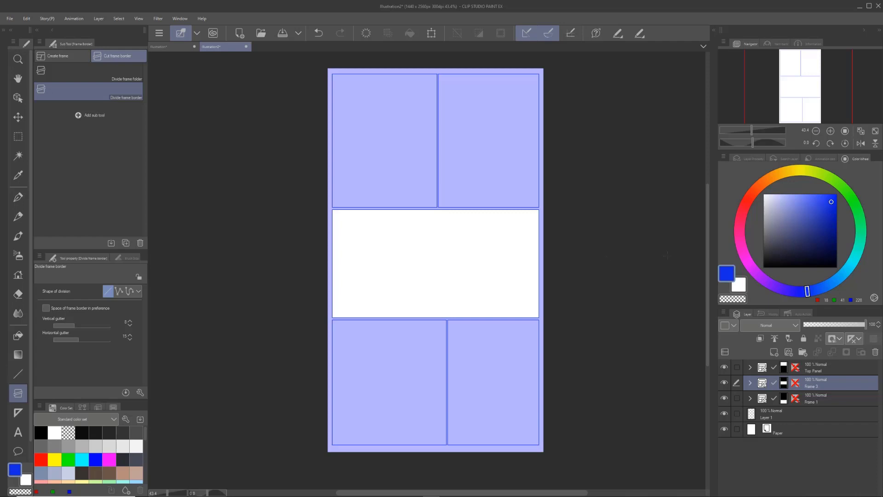
- Set the main drawing colour to white
{"action": "left_click", "coordinate": [766, 193]}
{"action": "left_click", "coordinate": [765, 194]}
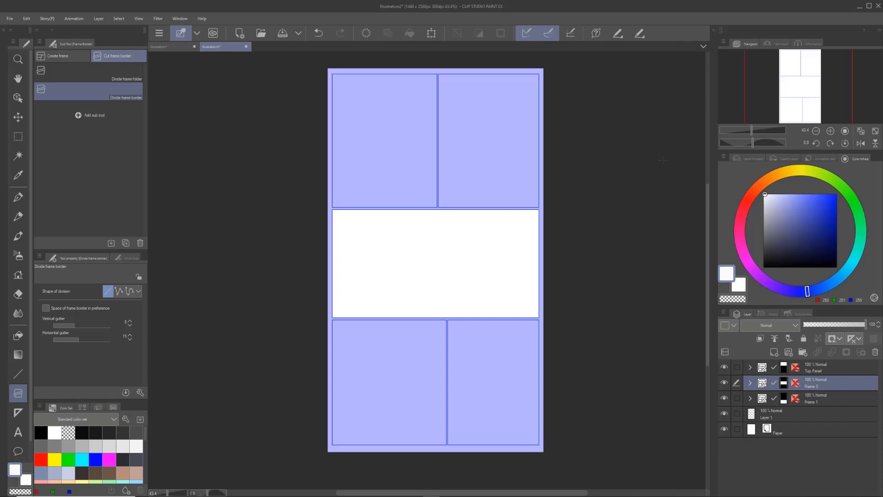